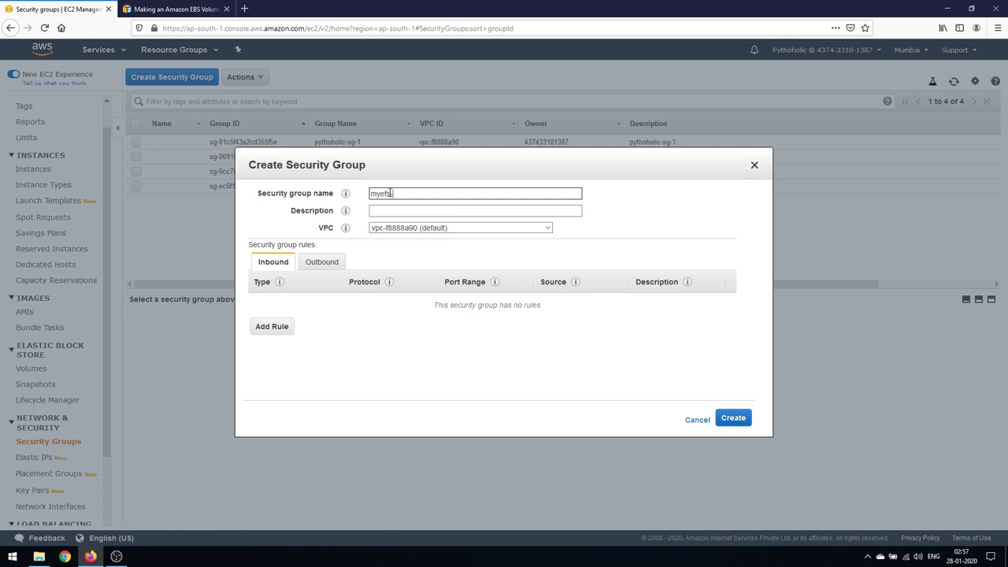
Step: Create a security group named my-efs-sg with the description "First sg for efs" in the default VPC, without inbound rules
{"action": "left_click", "coordinate": [382, 193]}
{"action": "type", "text": "-"}
{"action": "left_click", "coordinate": [441, 213]}
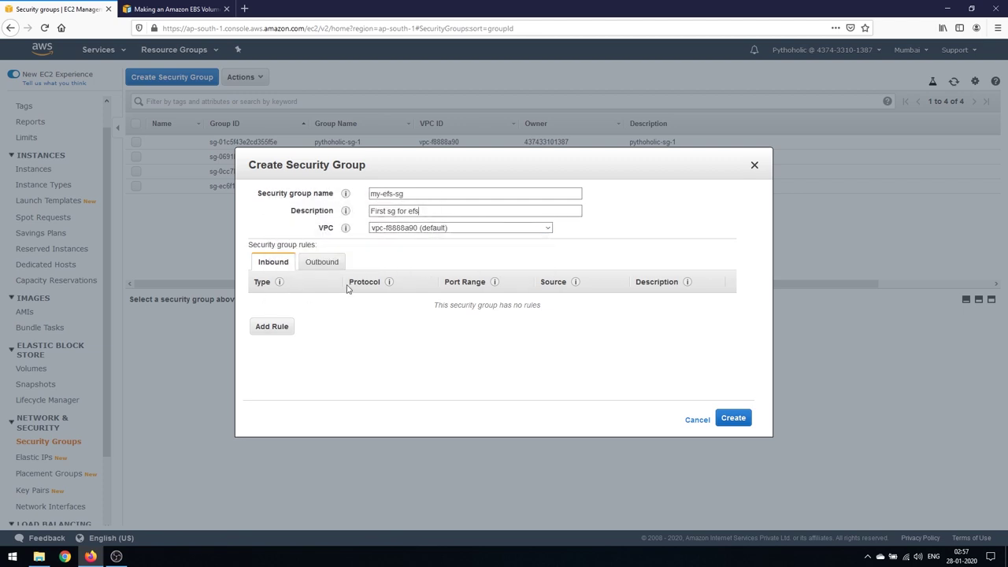
{"action": "left_click", "coordinate": [322, 262]}
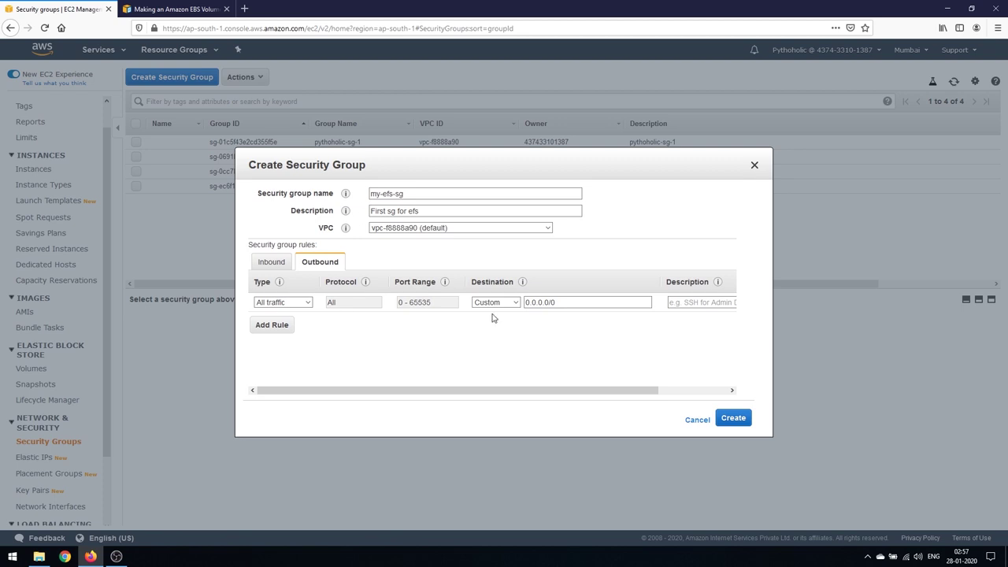
{"action": "left_click", "coordinate": [273, 264]}
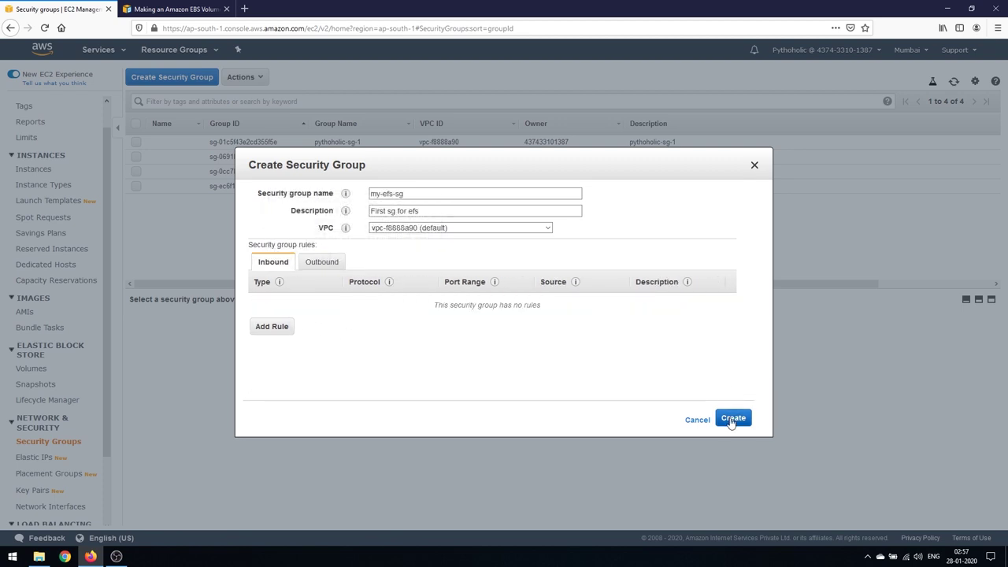
{"action": "left_click", "coordinate": [732, 420]}
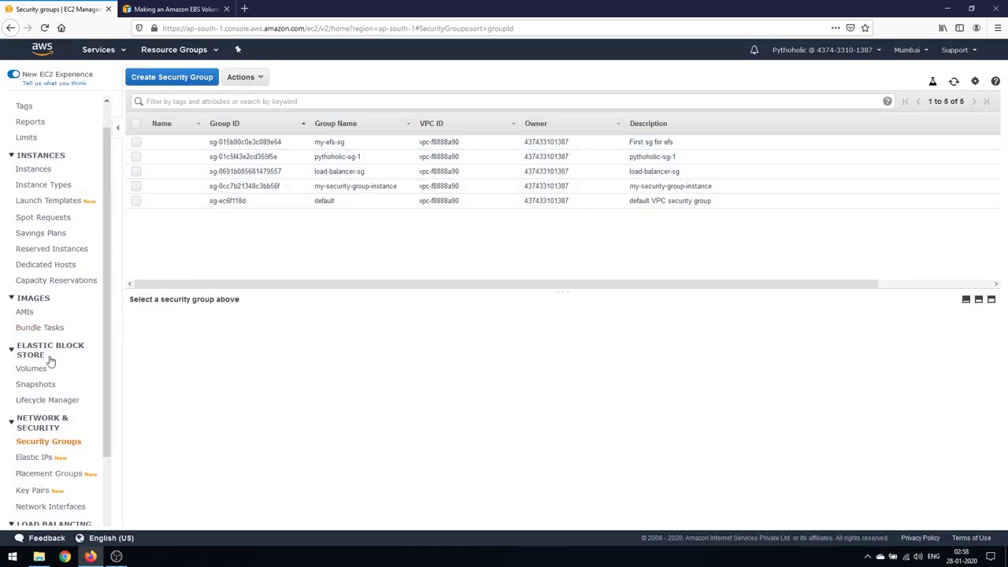
Step: Switch to the EFS service and start creating a new file system
{"action": "key", "text": "alt+s"}
{"action": "type", "text": "EFS"}
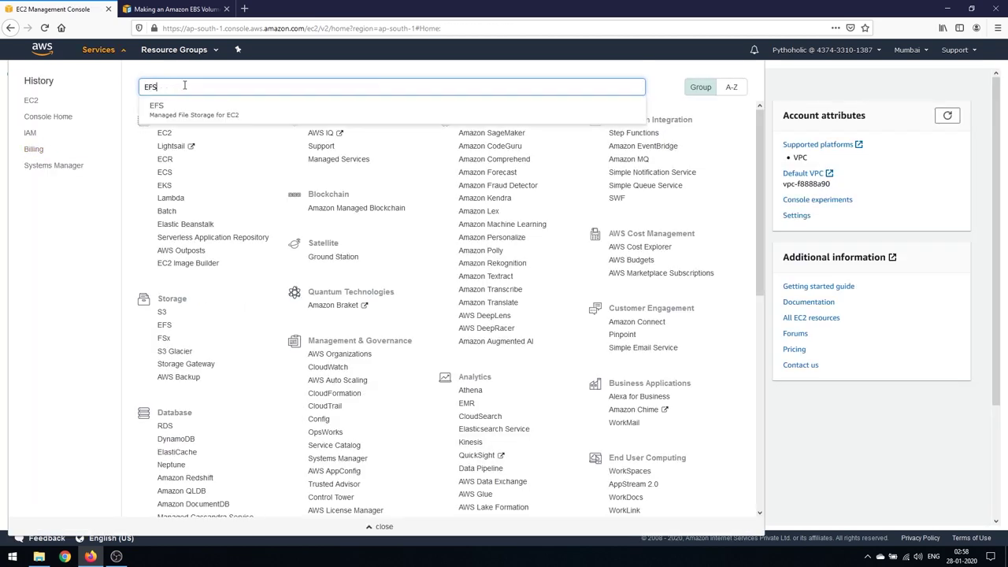
{"action": "left_click", "coordinate": [236, 119]}
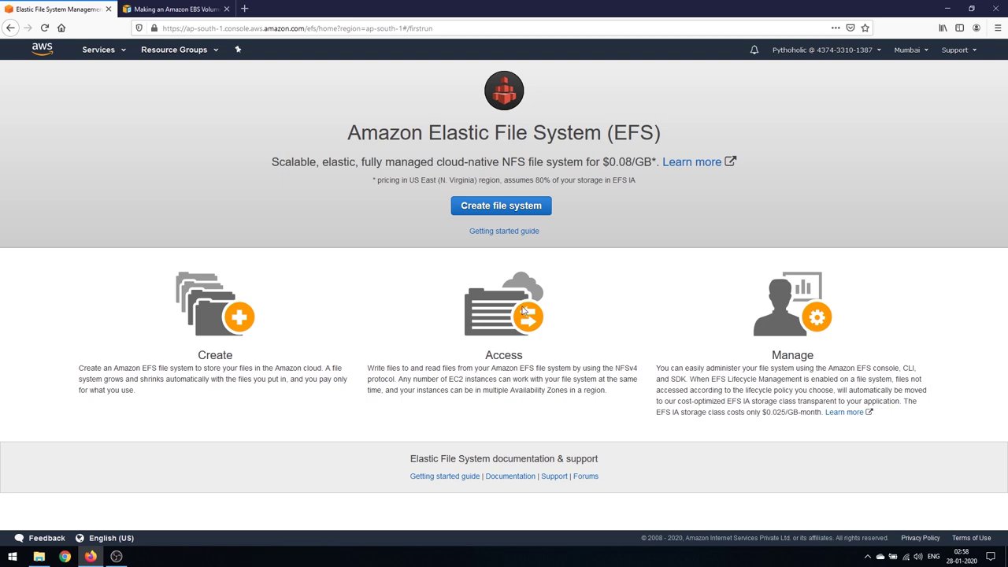
{"action": "left_click", "coordinate": [508, 207]}
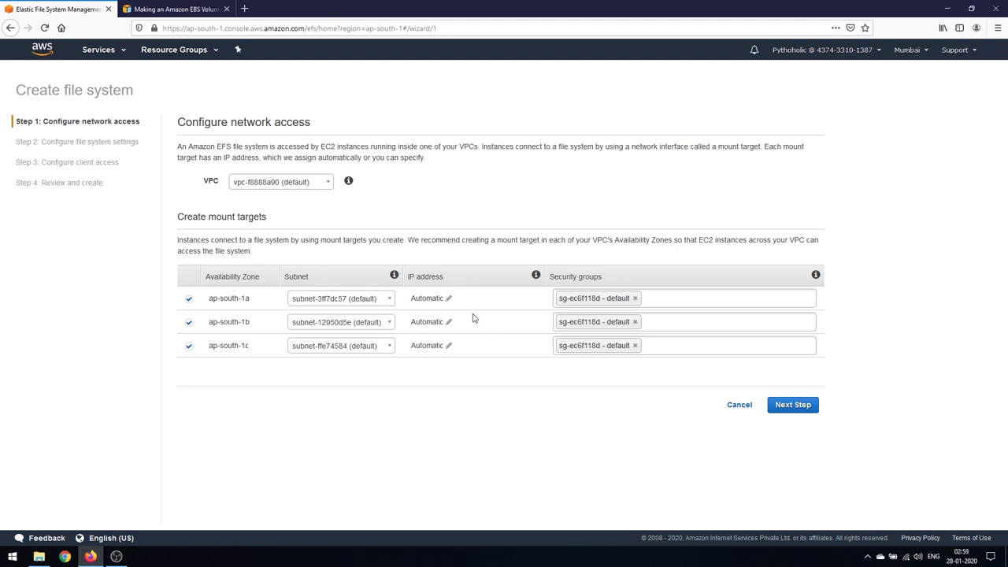
Step: Replace the default security group with my-efs-sg on the ap-south-1a, ap-south-1b and ap-south-1c mount targets, and continue to the file system settings
{"action": "left_click", "coordinate": [635, 298]}
{"action": "left_click", "coordinate": [635, 322]}
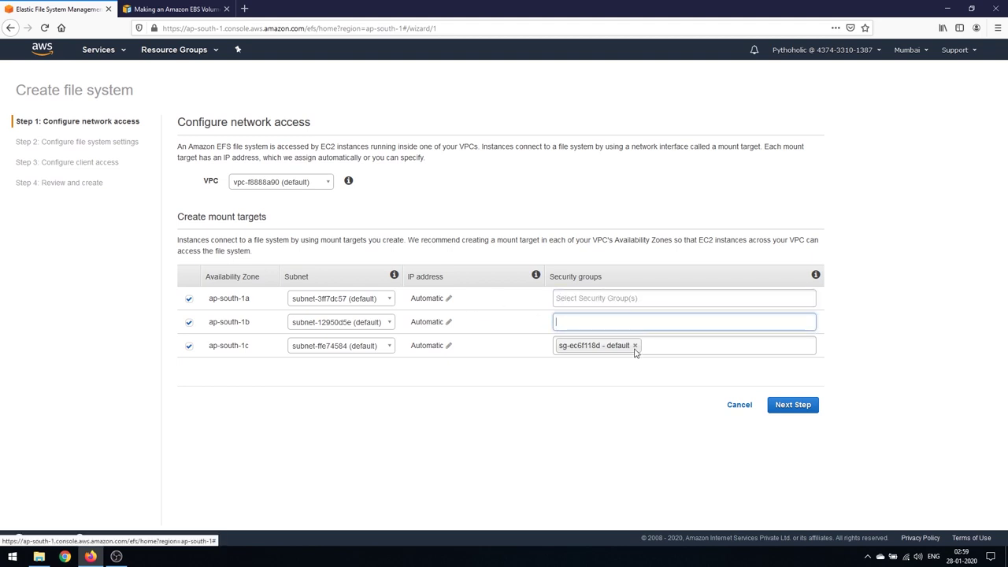
{"action": "left_click", "coordinate": [635, 346]}
{"action": "left_click", "coordinate": [624, 299]}
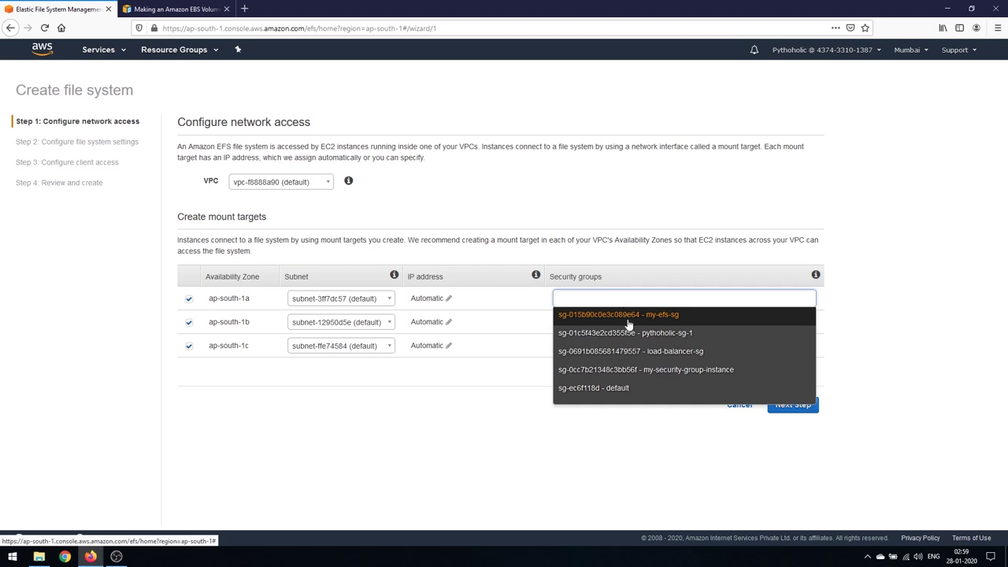
{"action": "left_click", "coordinate": [629, 315]}
{"action": "left_click", "coordinate": [618, 322]}
{"action": "left_click", "coordinate": [632, 341]}
{"action": "left_click", "coordinate": [632, 340]}
{"action": "left_click", "coordinate": [635, 364]}
{"action": "left_click", "coordinate": [608, 385]}
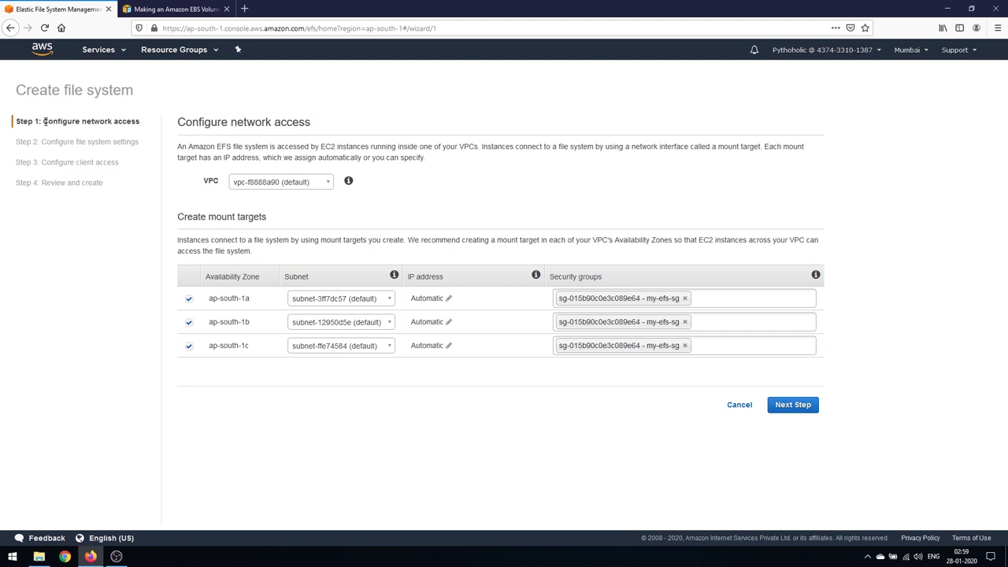
{"action": "left_click_drag", "start_coordinate": [41, 121], "coordinate": [144, 123]}
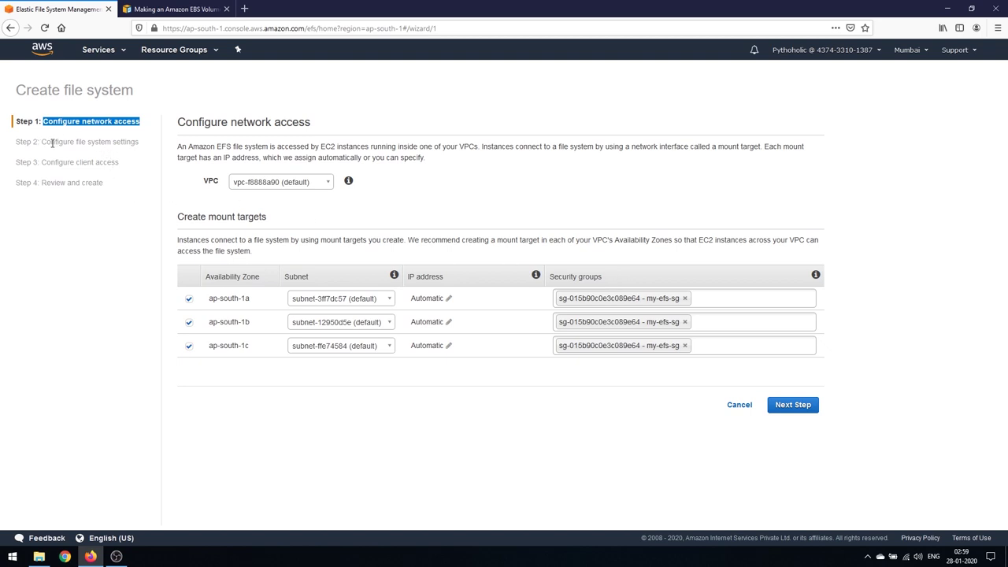
{"action": "left_click", "coordinate": [787, 406]}
Step: Set the file system's Name tag to EFSPythoholic
{"action": "scroll", "coordinate": [86, 220], "scroll_direction": "down", "scroll_amount": 1}
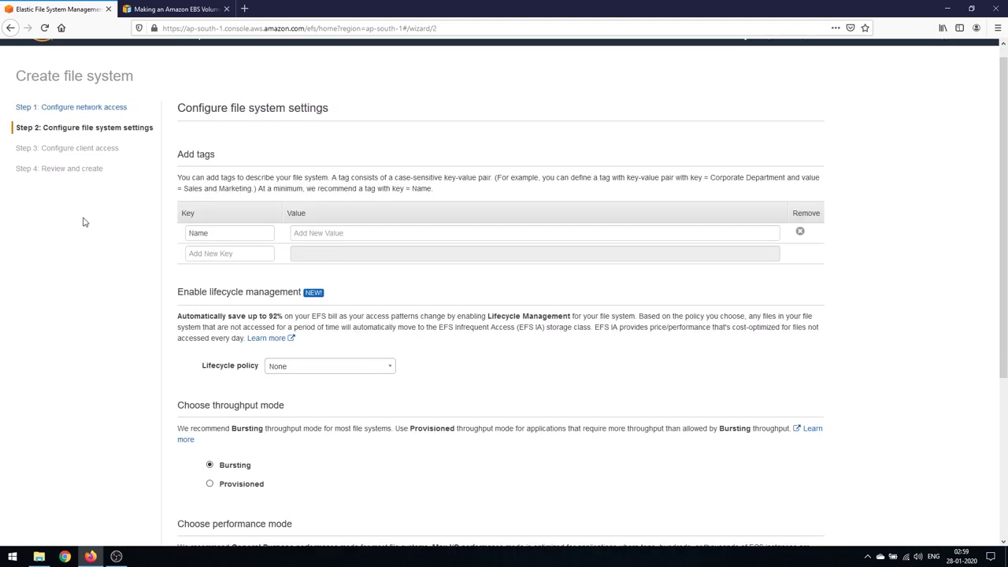
{"action": "left_click", "coordinate": [401, 199]}
{"action": "type", "text": "EFSPytho"}
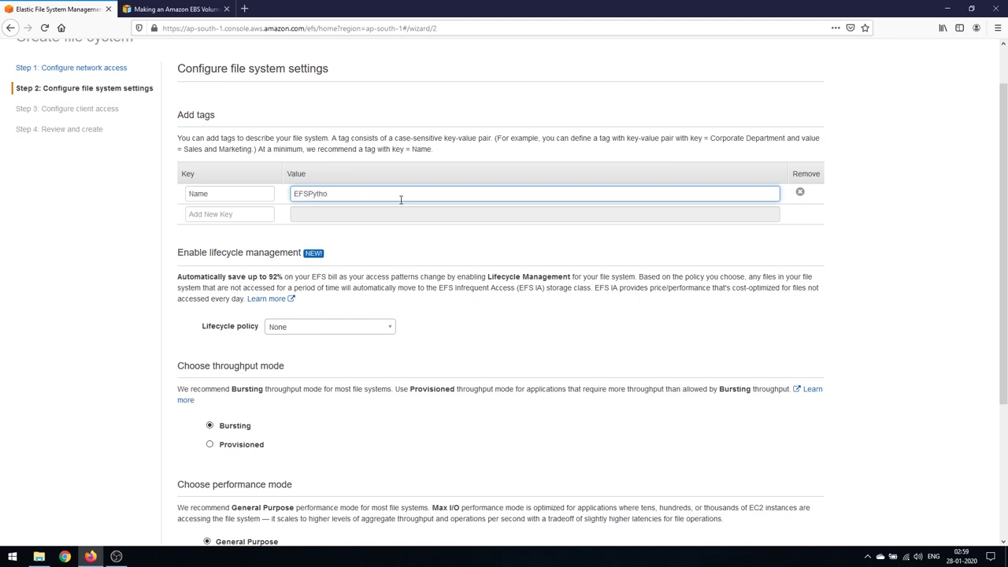
{"action": "type", "text": "holic"}
{"action": "left_click", "coordinate": [124, 252]}
Step: Keep the lifecycle policy at None with Bursting throughput, General Purpose performance and no encryption, and continue to client access
{"action": "left_click", "coordinate": [325, 326]}
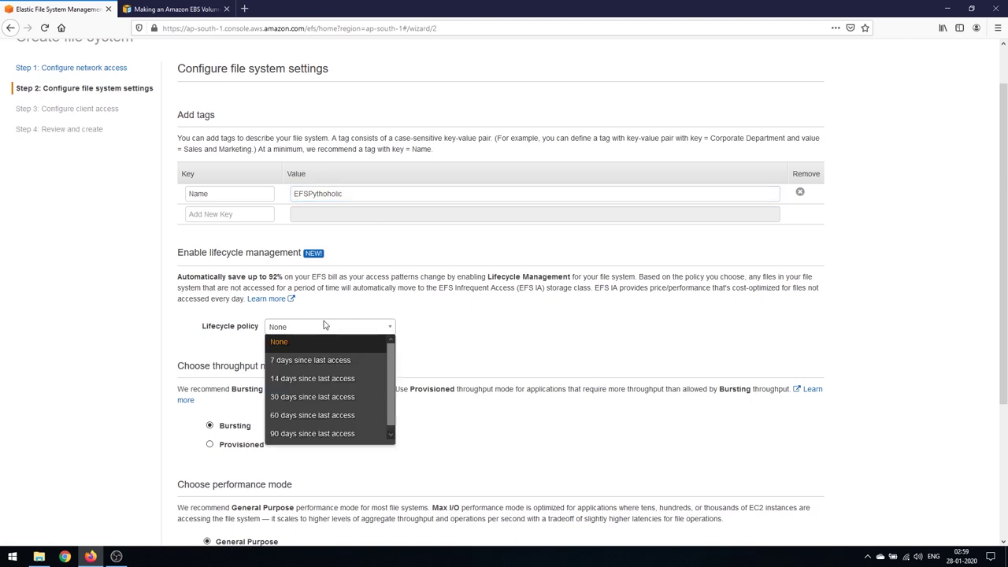
{"action": "left_click", "coordinate": [506, 349]}
{"action": "scroll", "coordinate": [508, 347], "scroll_direction": "down", "scroll_amount": 3}
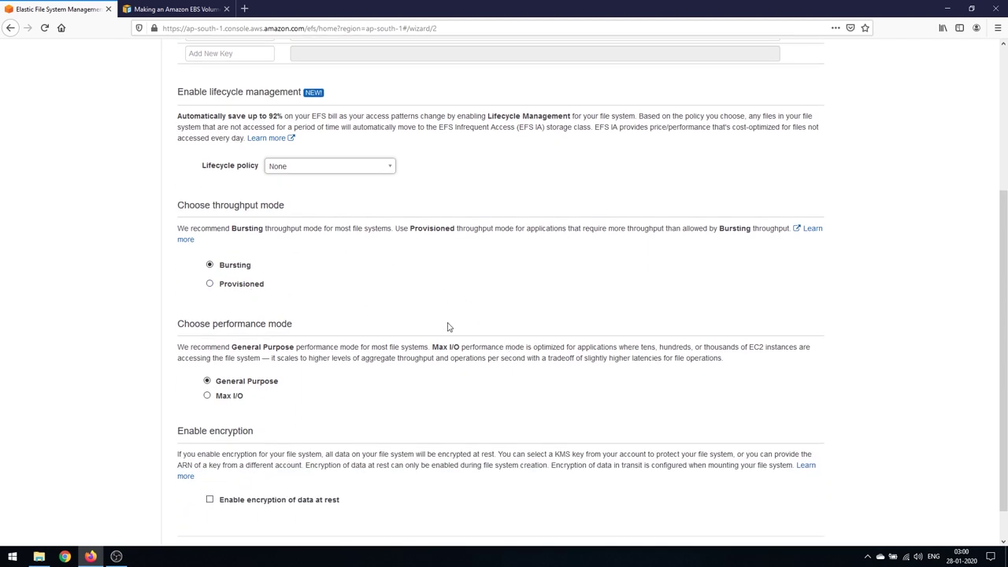
{"action": "scroll", "coordinate": [554, 320], "scroll_direction": "down", "scroll_amount": 1}
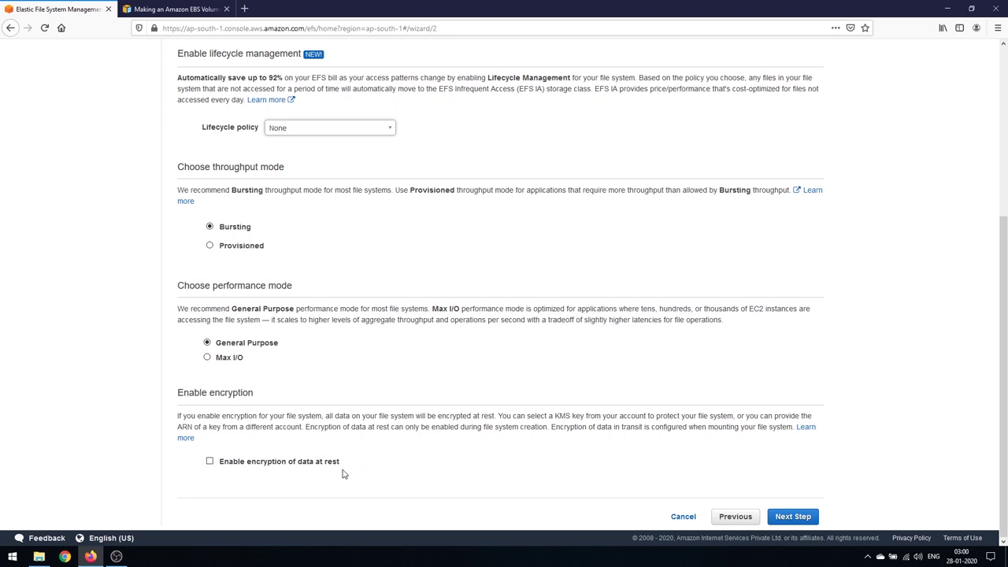
{"action": "scroll", "coordinate": [451, 408], "scroll_direction": "up", "scroll_amount": 5}
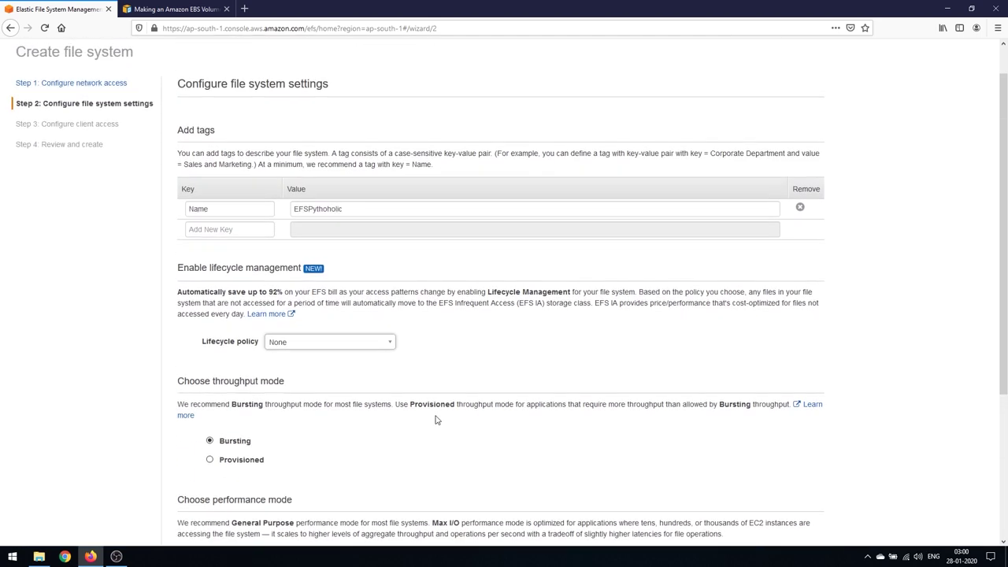
{"action": "left_click", "coordinate": [388, 342]}
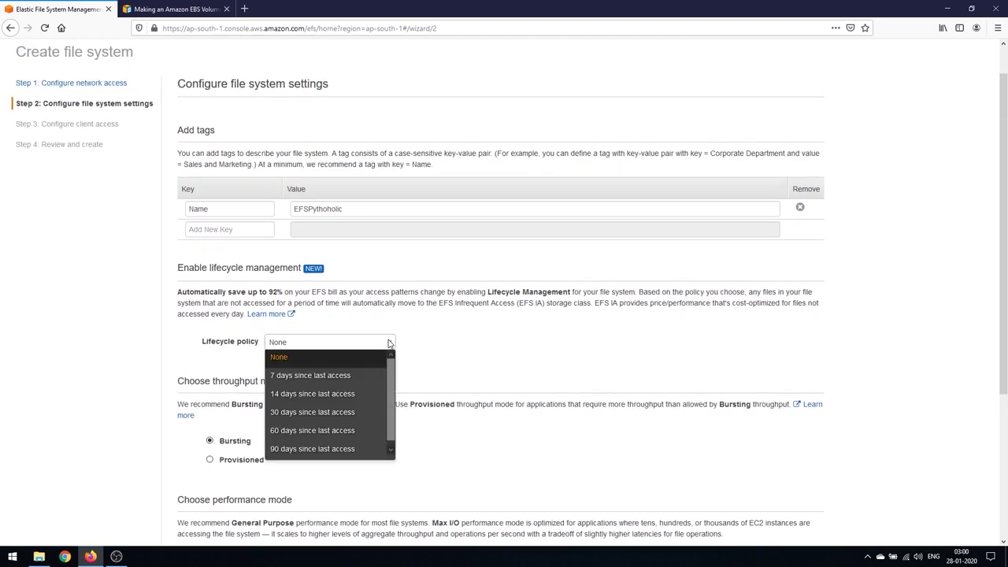
{"action": "left_click", "coordinate": [542, 346]}
{"action": "scroll", "coordinate": [848, 425], "scroll_direction": "down", "scroll_amount": 2}
{"action": "scroll", "coordinate": [848, 425], "scroll_direction": "down", "scroll_amount": 2}
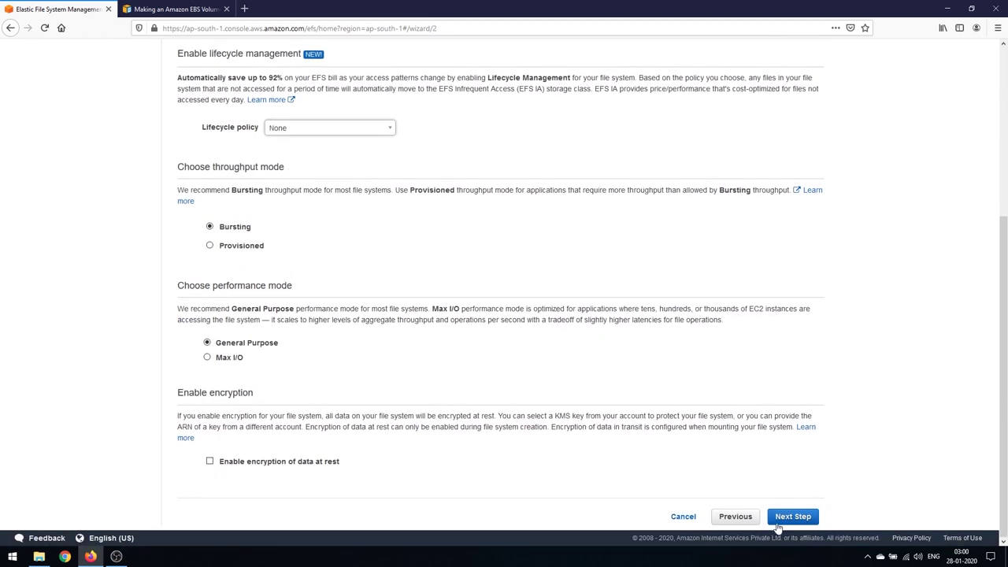
{"action": "left_click", "coordinate": [792, 516]}
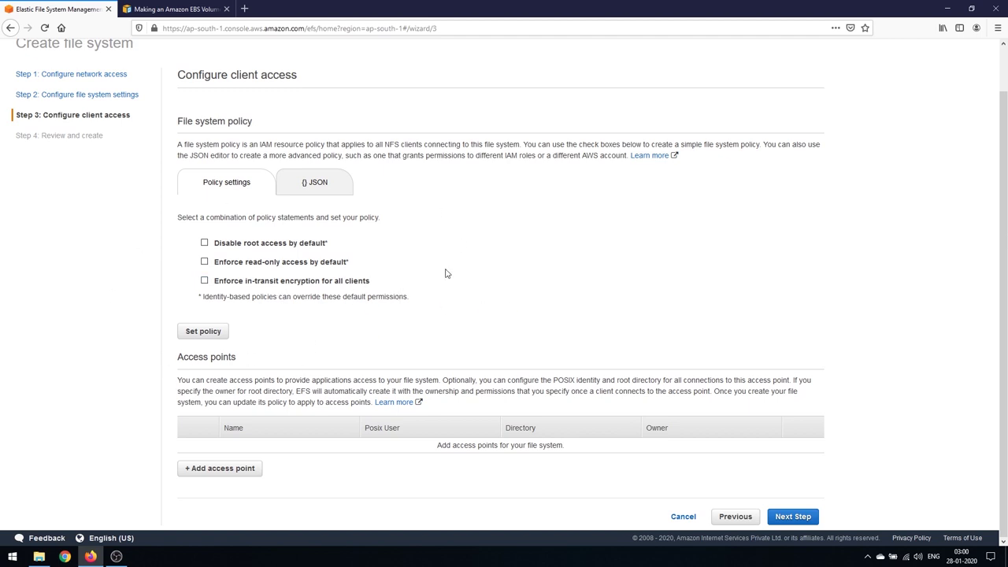
Step: Check the JSON policy editor, leave the file system policy and access points unset, and proceed to the review
{"action": "left_click", "coordinate": [325, 193]}
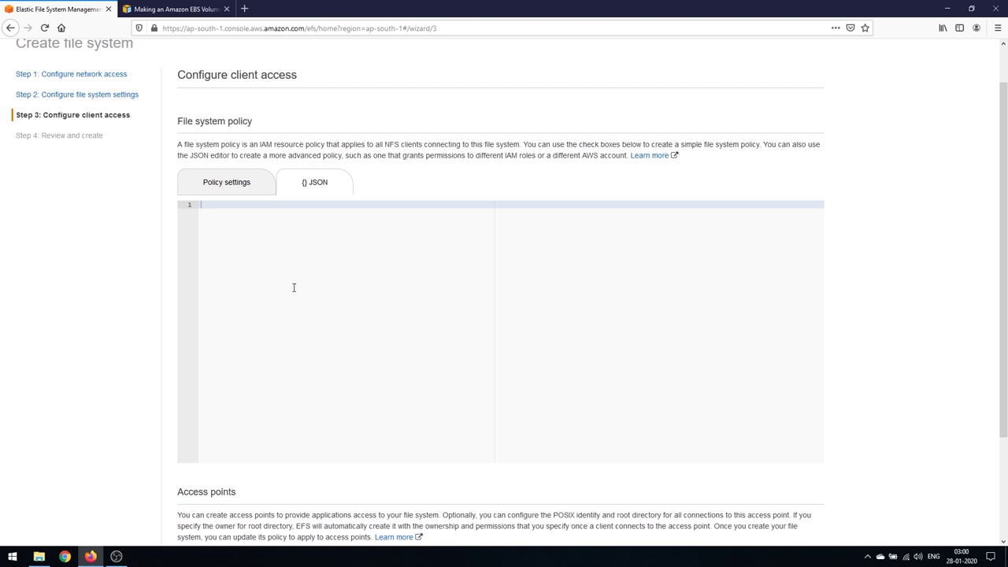
{"action": "left_click", "coordinate": [222, 185]}
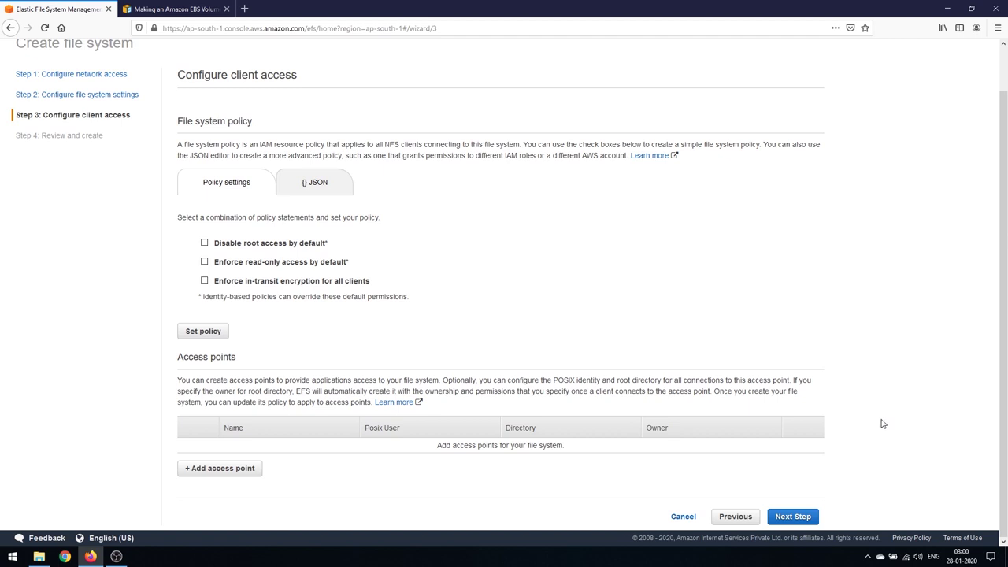
{"action": "left_click", "coordinate": [788, 518]}
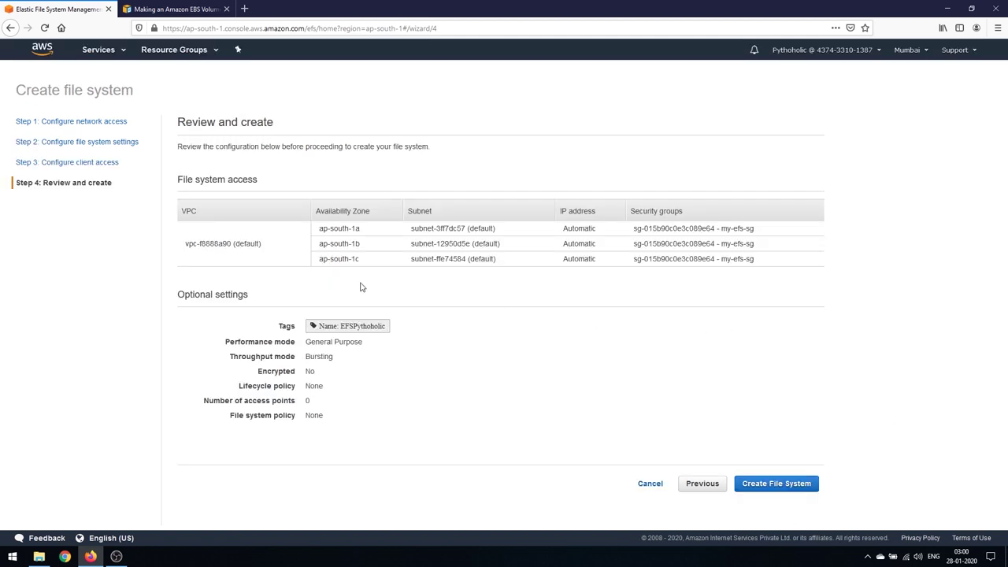
Step: Review the mount targets, IP addressing and security groups, create the file system, and look over its details
{"action": "left_click_drag", "start_coordinate": [174, 187], "coordinate": [308, 197]}
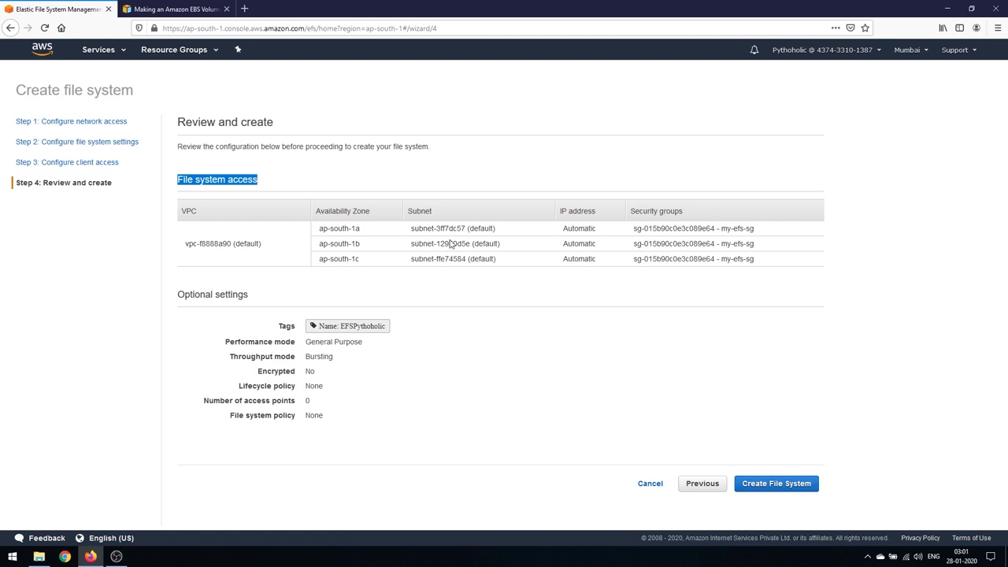
{"action": "left_click_drag", "start_coordinate": [562, 233], "coordinate": [610, 275]}
{"action": "left_click", "coordinate": [677, 299]}
{"action": "left_click_drag", "start_coordinate": [635, 224], "coordinate": [819, 275]}
{"action": "left_click", "coordinate": [817, 276]}
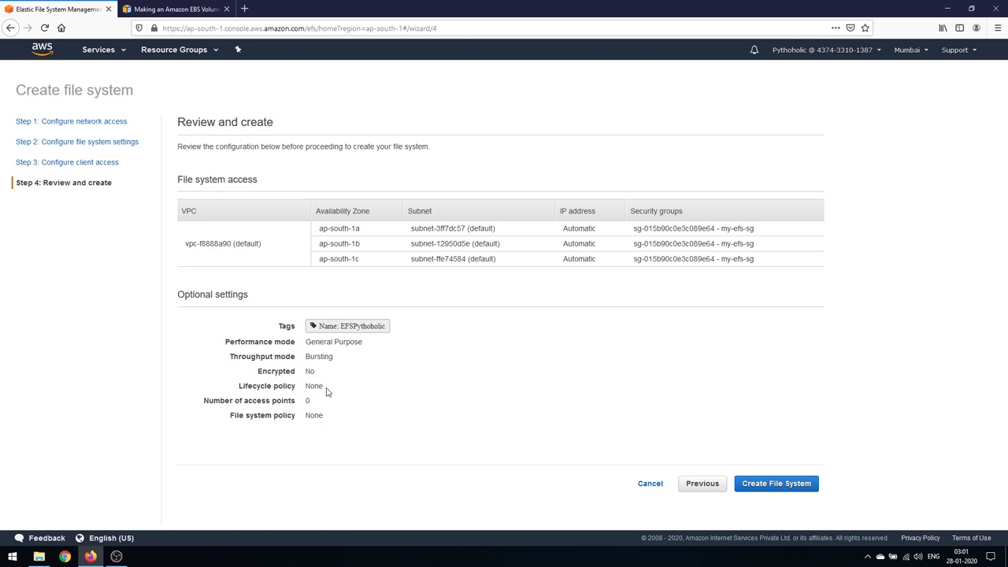
{"action": "left_click", "coordinate": [784, 486]}
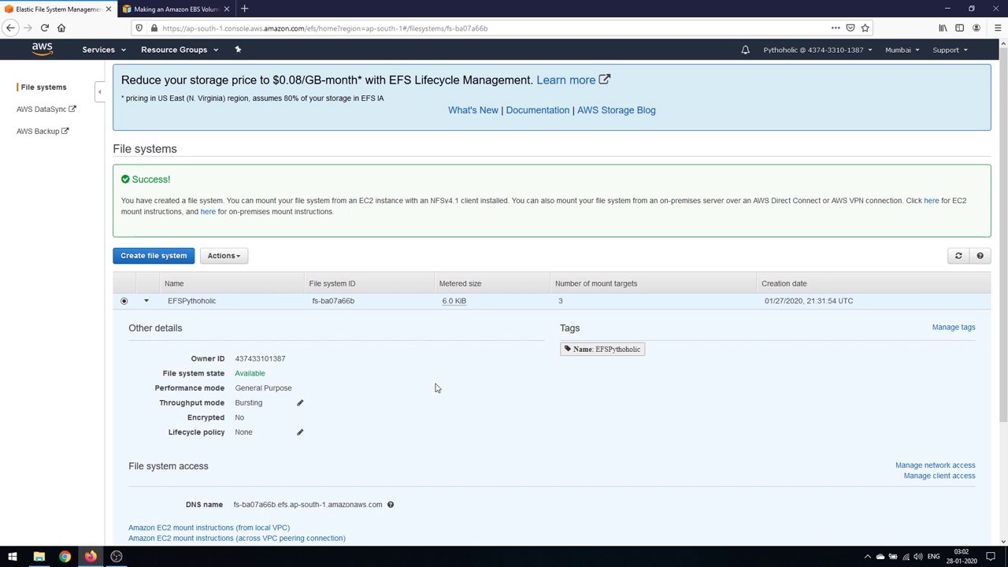
{"action": "scroll", "coordinate": [439, 393], "scroll_direction": "down", "scroll_amount": 3}
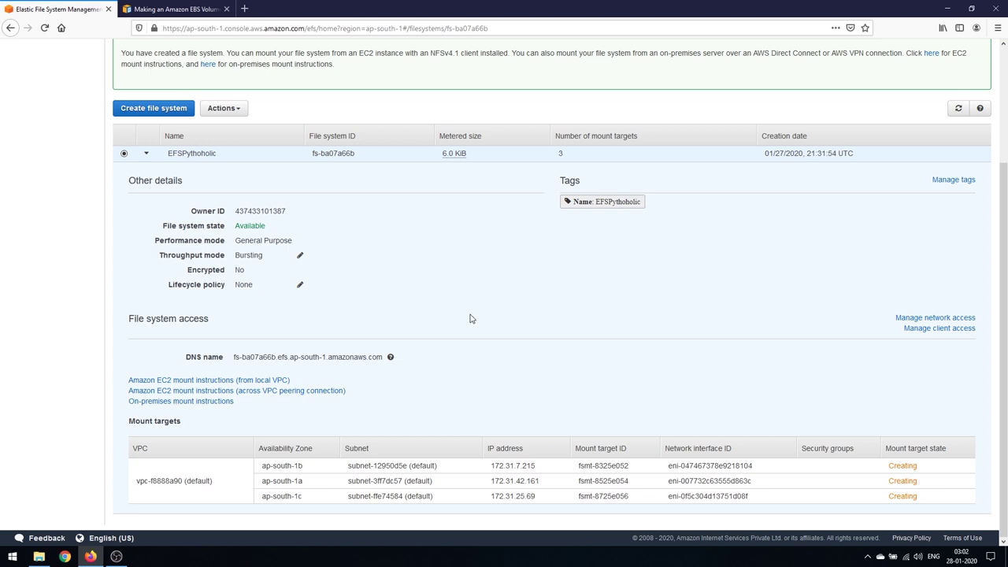
{"action": "scroll", "coordinate": [471, 339], "scroll_direction": "up", "scroll_amount": 1}
{"action": "scroll", "coordinate": [471, 338], "scroll_direction": "up", "scroll_amount": 3}
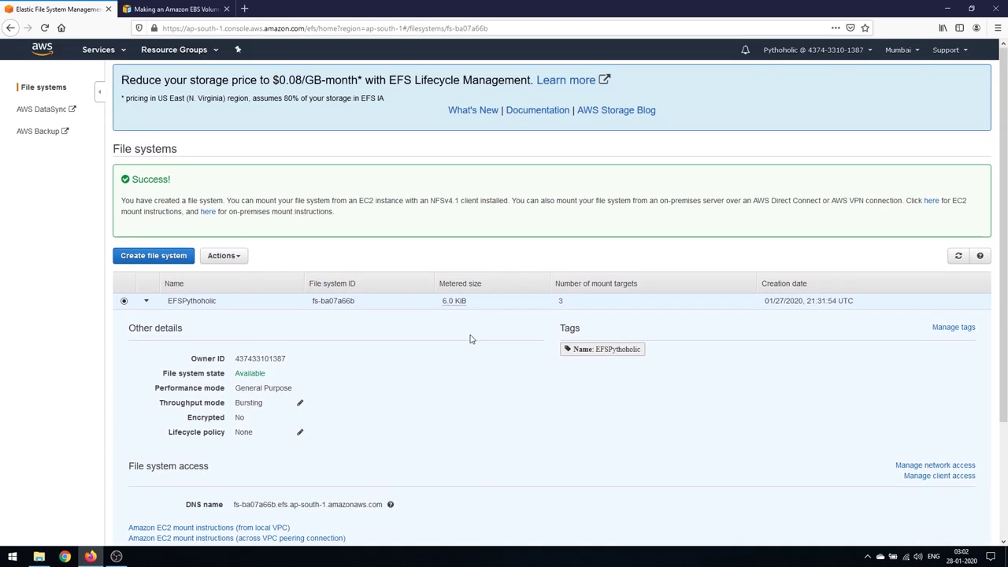
Step: Start launching an EC2 instance with the 64-bit x86 Amazon Linux 2 AMI and the t2.micro instance type
{"action": "left_click", "coordinate": [103, 52]}
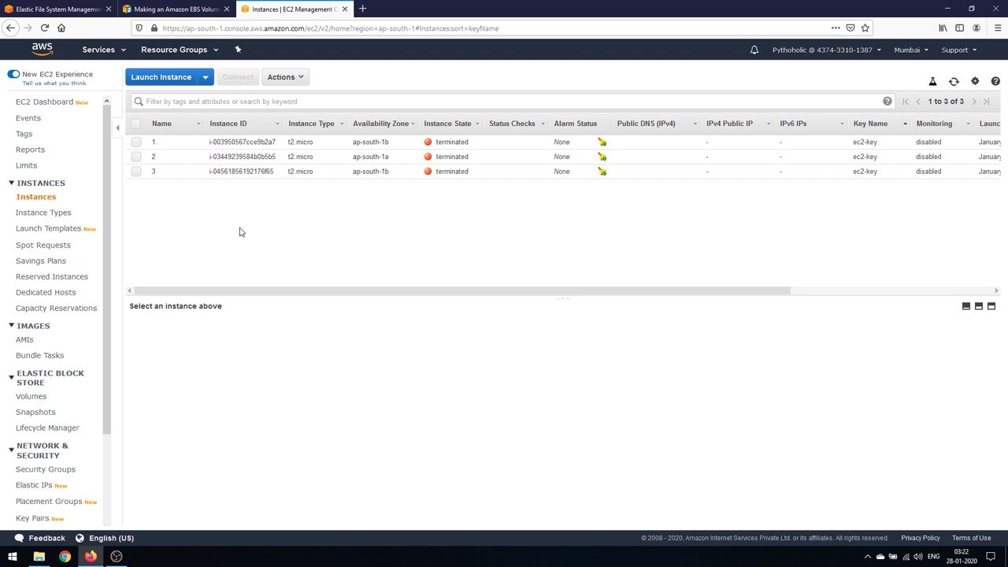
{"action": "left_click", "coordinate": [168, 79]}
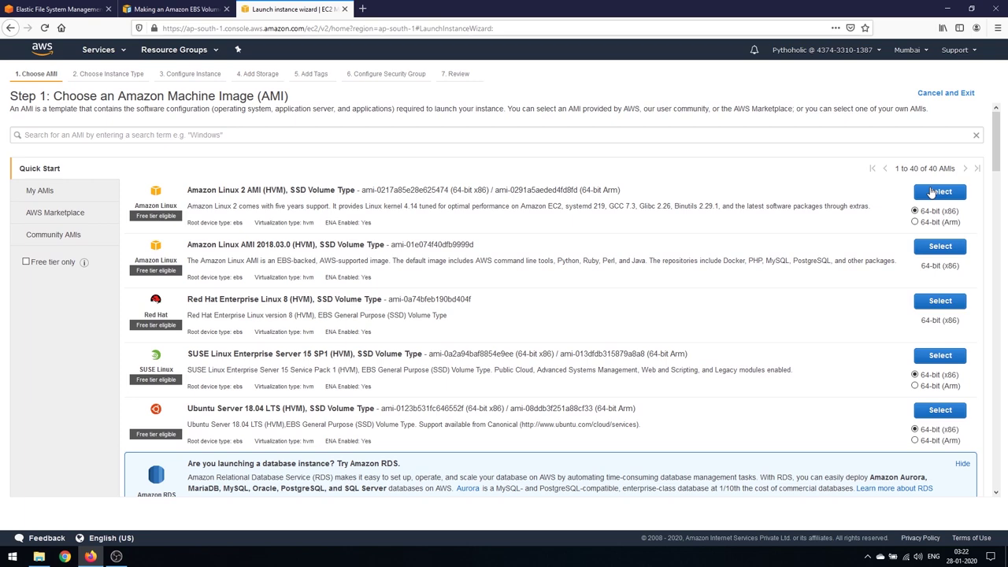
{"action": "left_click", "coordinate": [932, 193]}
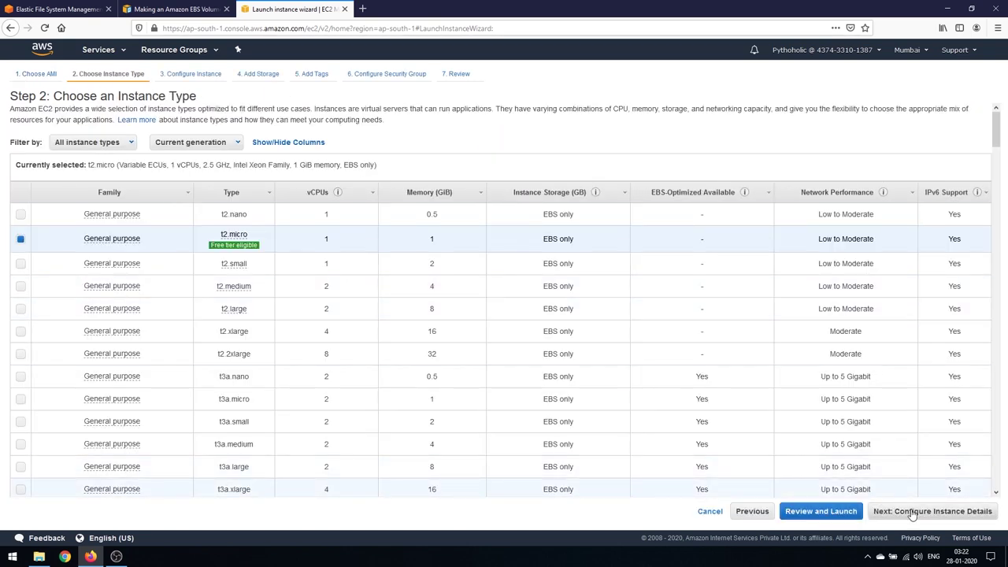
{"action": "left_click", "coordinate": [911, 514]}
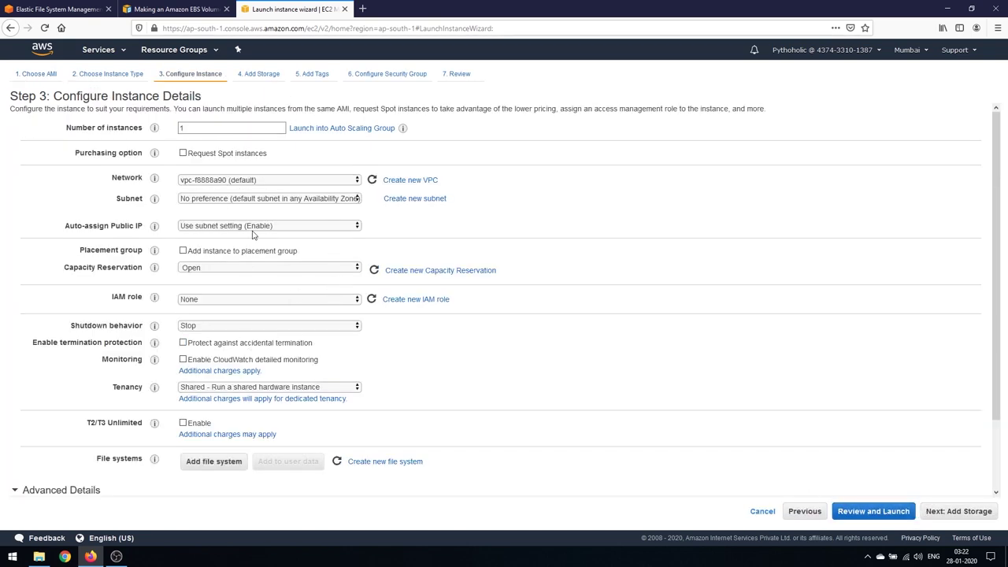
Step: Set the instance's subnet to the default one in ap-south-1a and continue to the storage settings
{"action": "left_click", "coordinate": [289, 200]}
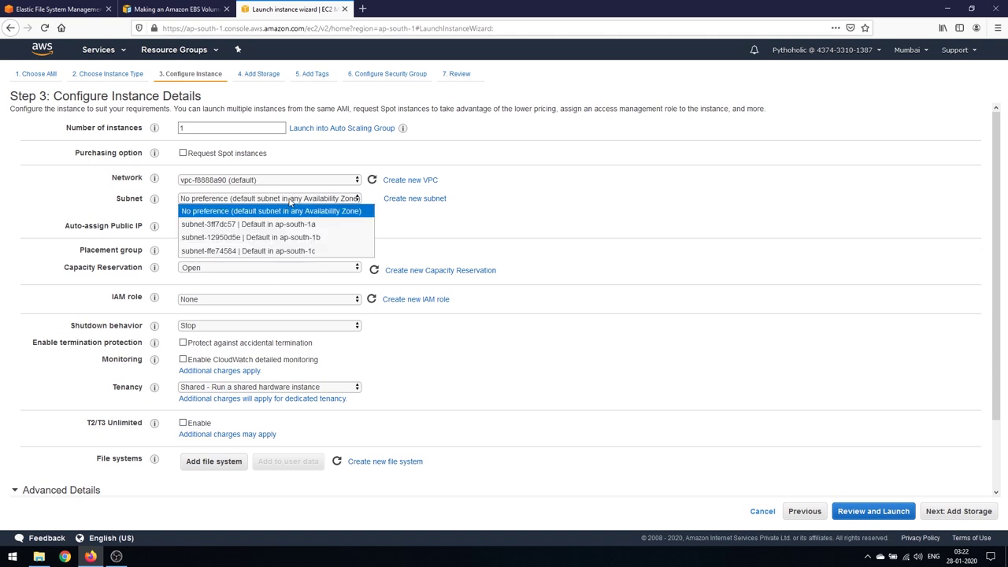
{"action": "left_click", "coordinate": [308, 226]}
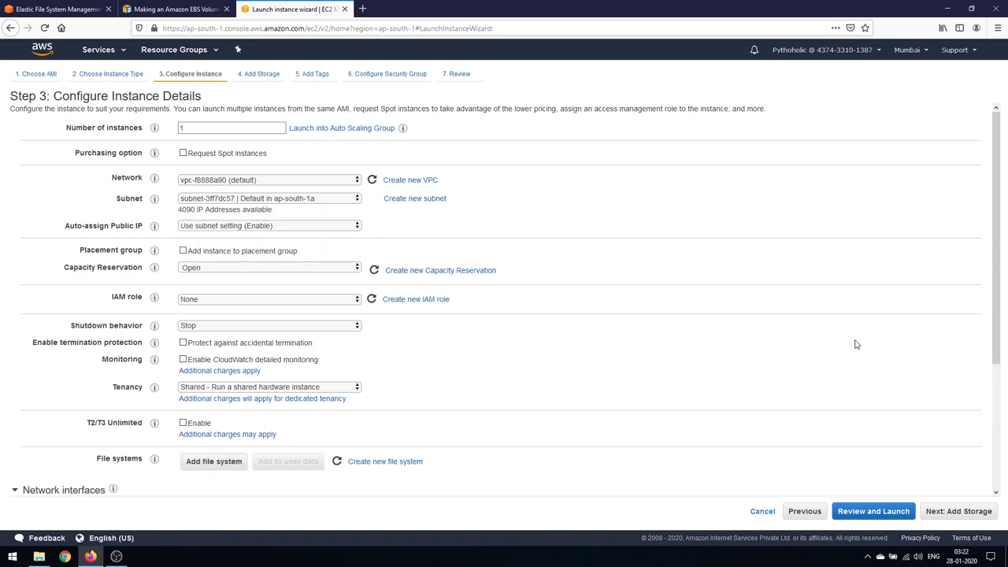
{"action": "left_click", "coordinate": [954, 522]}
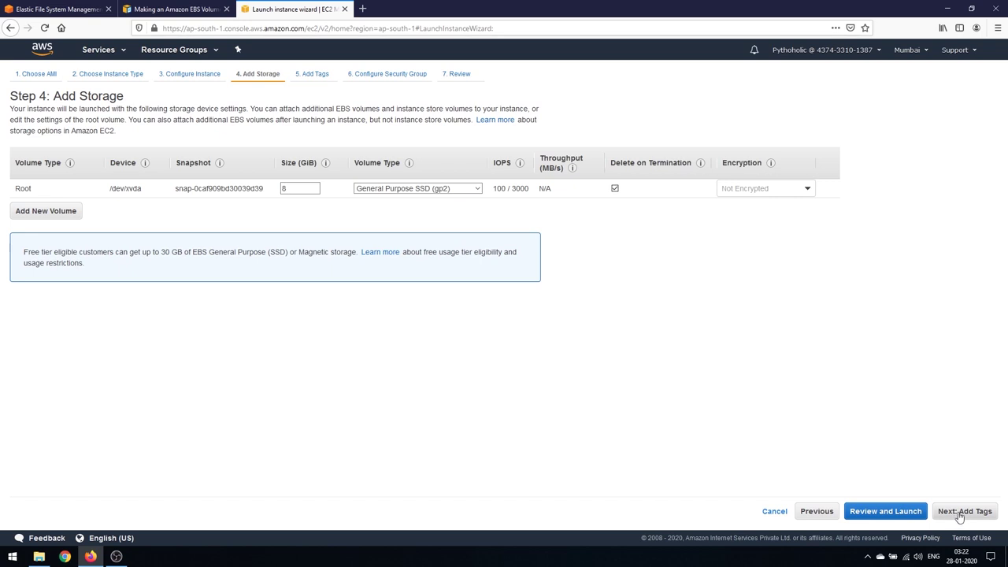
Step: Keep the default storage, add a tag with key Name and value EFS1, and continue to the security group settings
{"action": "left_click", "coordinate": [969, 513]}
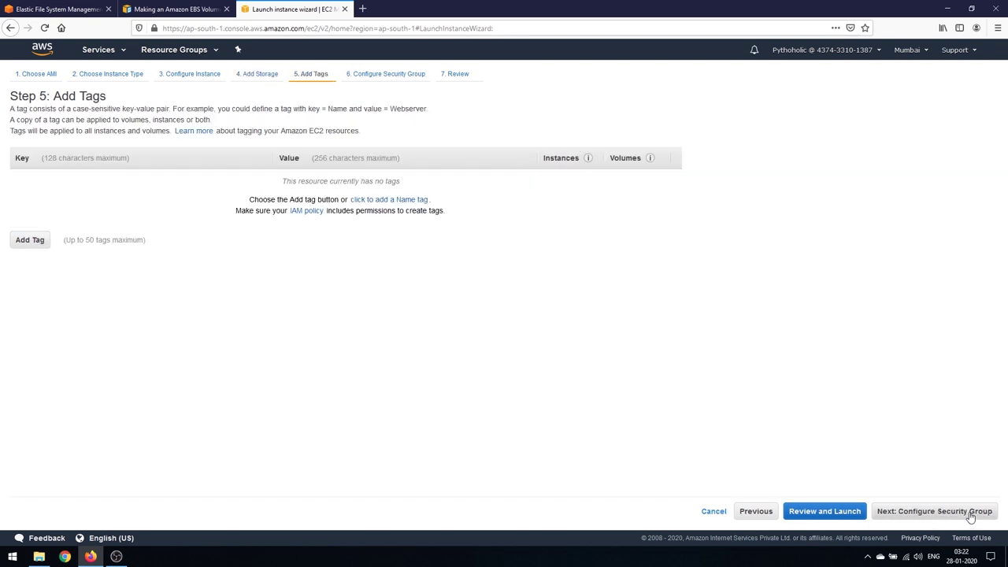
{"action": "left_click", "coordinate": [31, 239]}
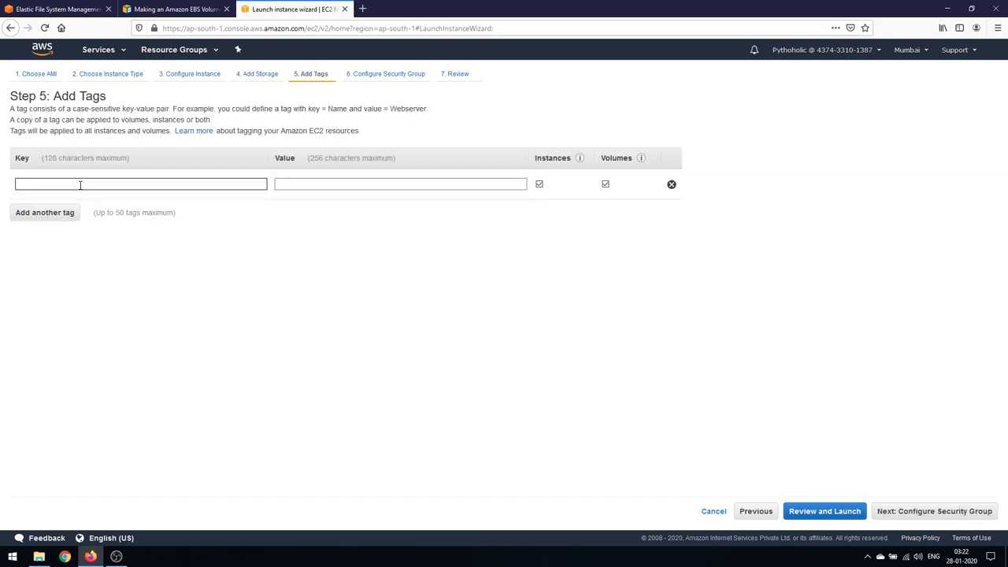
{"action": "type", "text": "Name"}
{"action": "key", "text": "Tab"}
{"action": "type", "text": "EFS"}
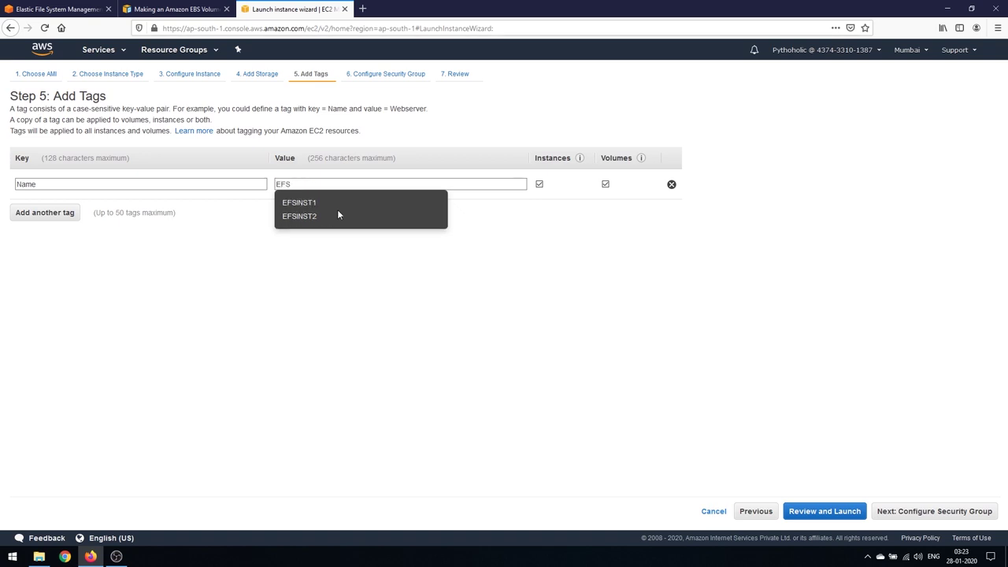
{"action": "left_click", "coordinate": [337, 211]}
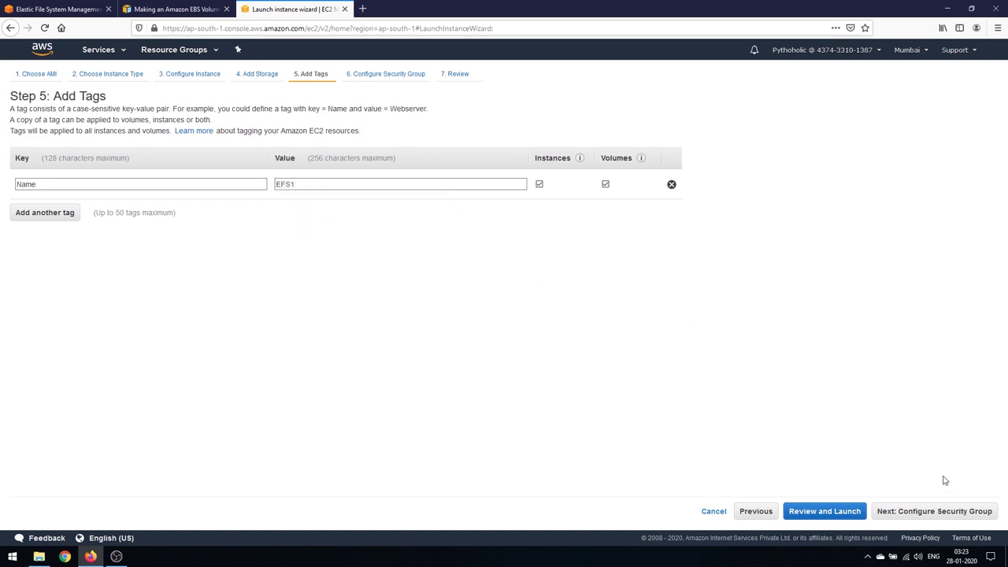
{"action": "left_click", "coordinate": [935, 511]}
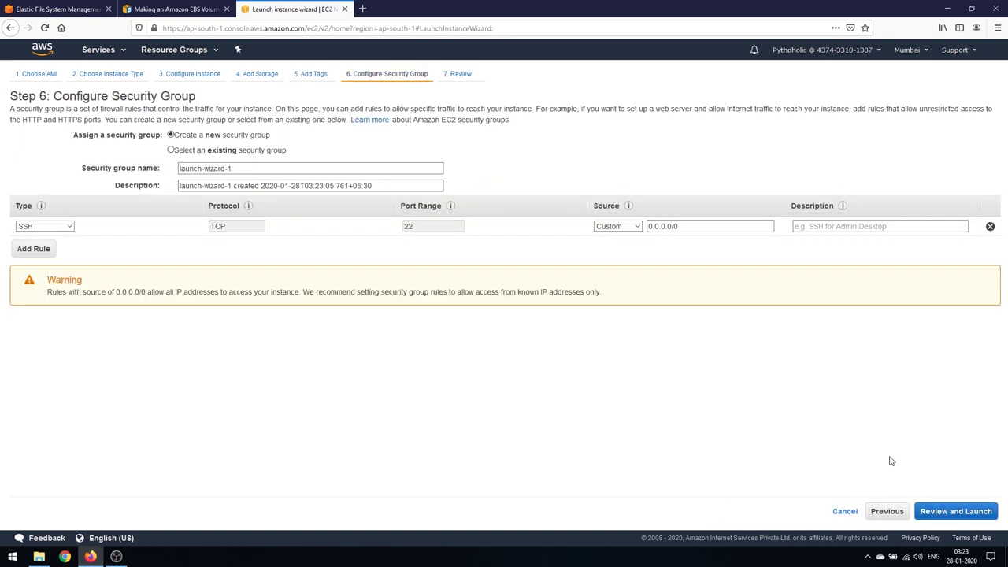
Step: Assign the existing security group pythoholic-sg-1 to the instance and go over the launch review
{"action": "left_click", "coordinate": [171, 151]}
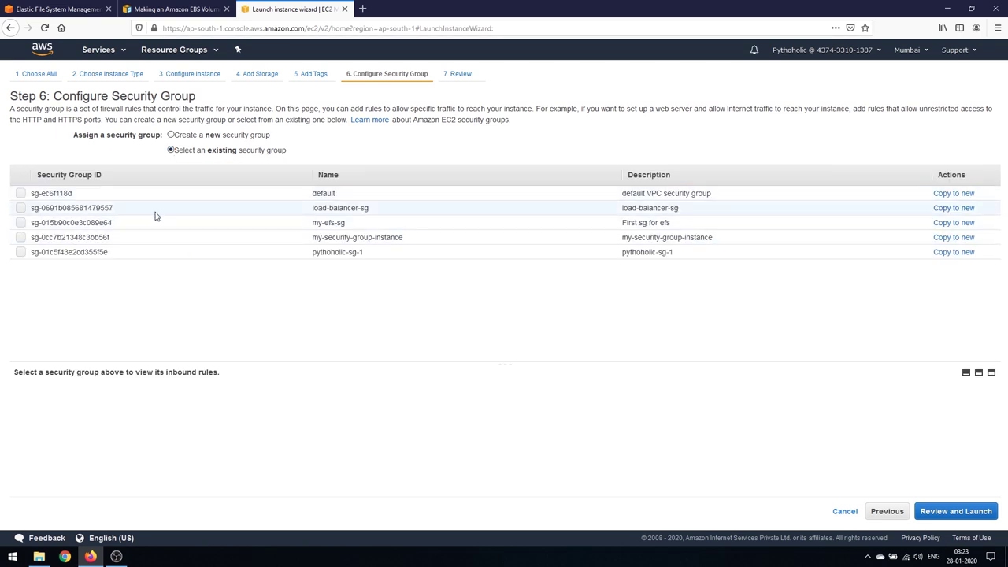
{"action": "left_click", "coordinate": [20, 253]}
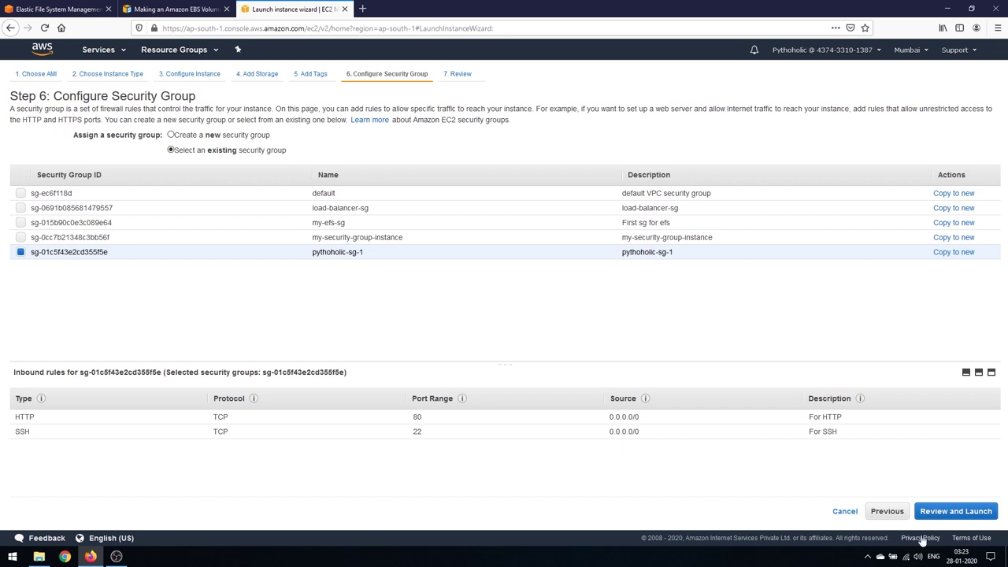
{"action": "left_click", "coordinate": [955, 512]}
{"action": "scroll", "coordinate": [657, 340], "scroll_direction": "down", "scroll_amount": 2}
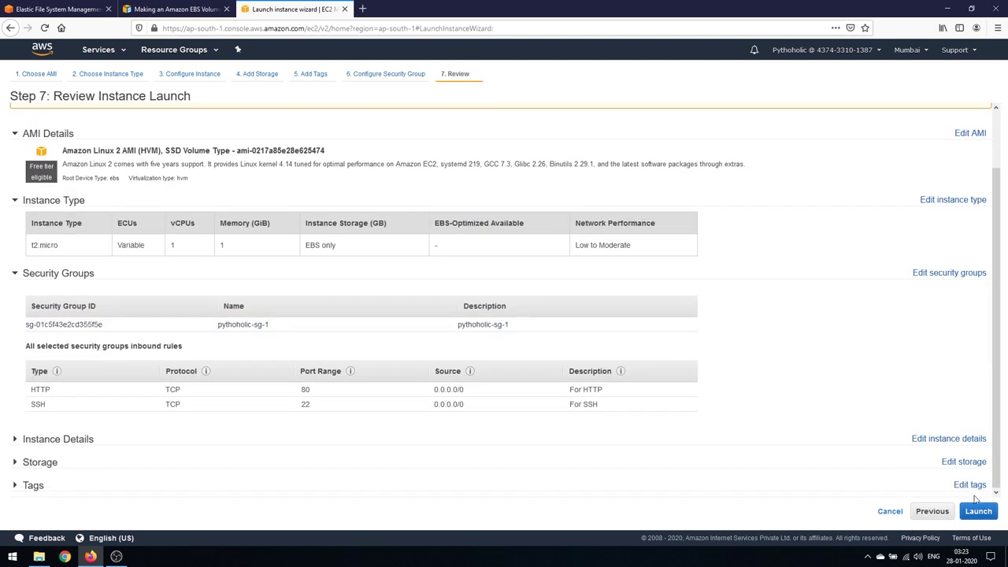
Step: Launch the instance with the existing key pair ec2-key, acknowledging access to its private key file
{"action": "left_click", "coordinate": [978, 511]}
{"action": "left_click", "coordinate": [351, 344]}
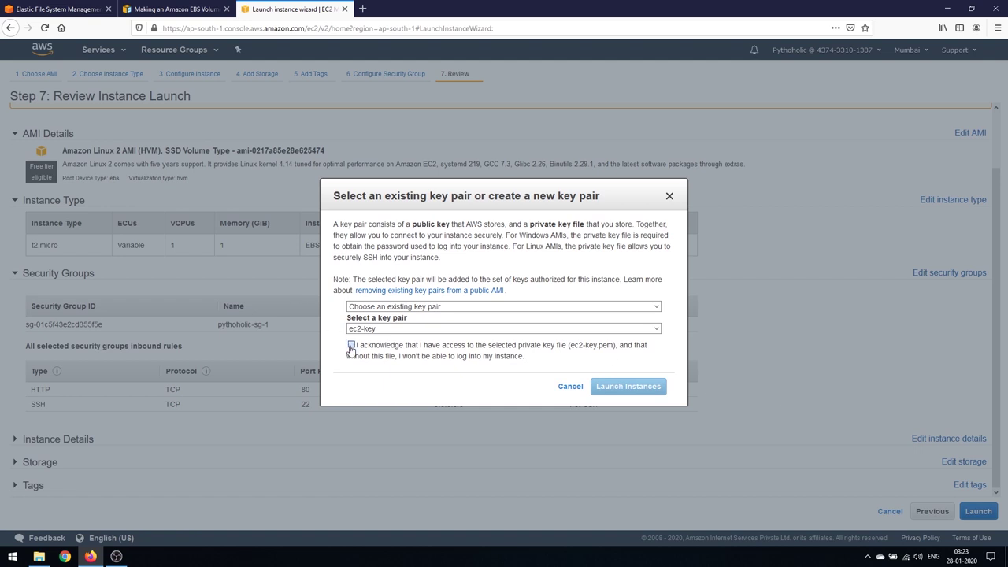
{"action": "left_click", "coordinate": [628, 386]}
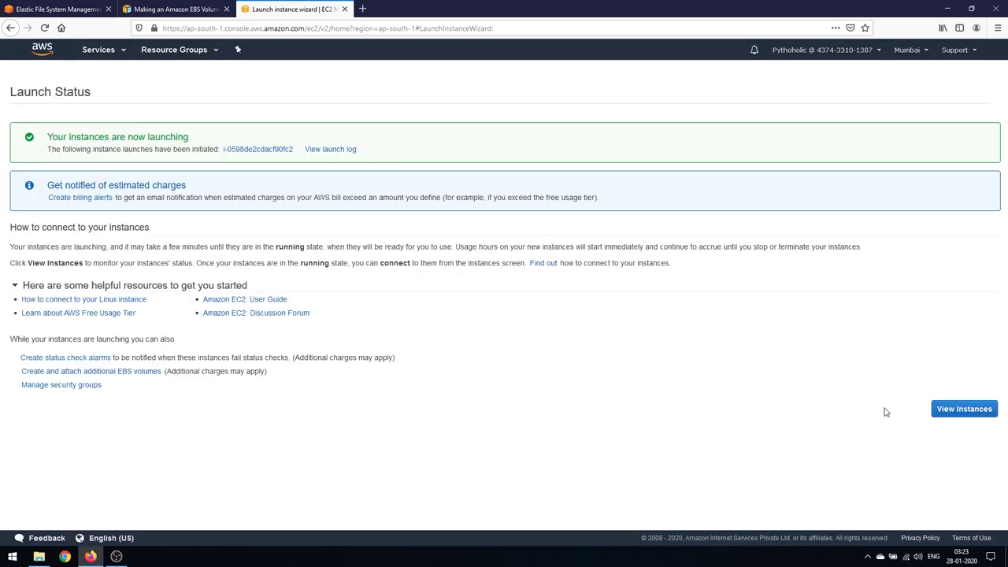
Step: View the instances list and check the availability zones of EFS1 and EFS2
{"action": "left_click", "coordinate": [958, 411]}
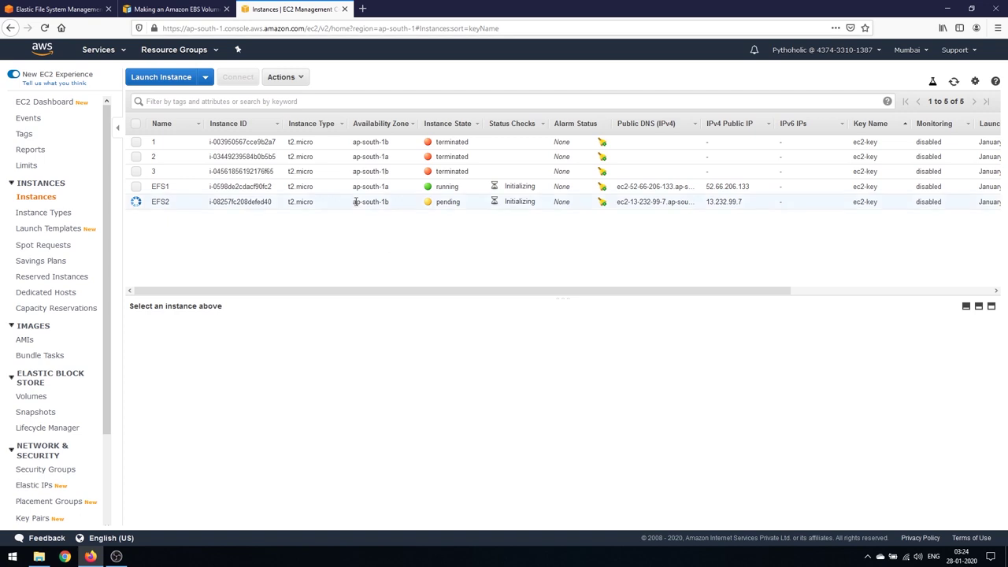
{"action": "left_click", "coordinate": [375, 186]}
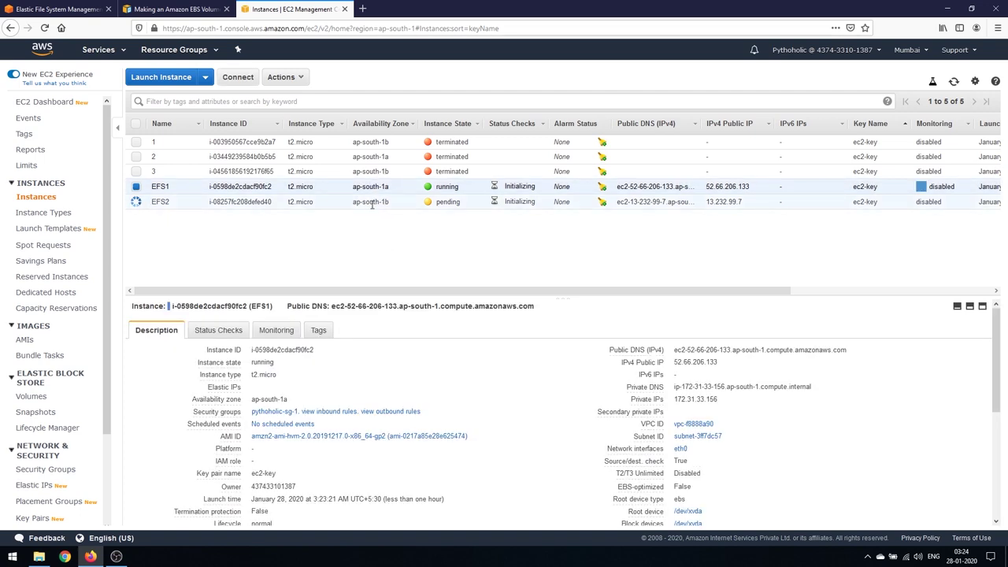
{"action": "left_click", "coordinate": [372, 203]}
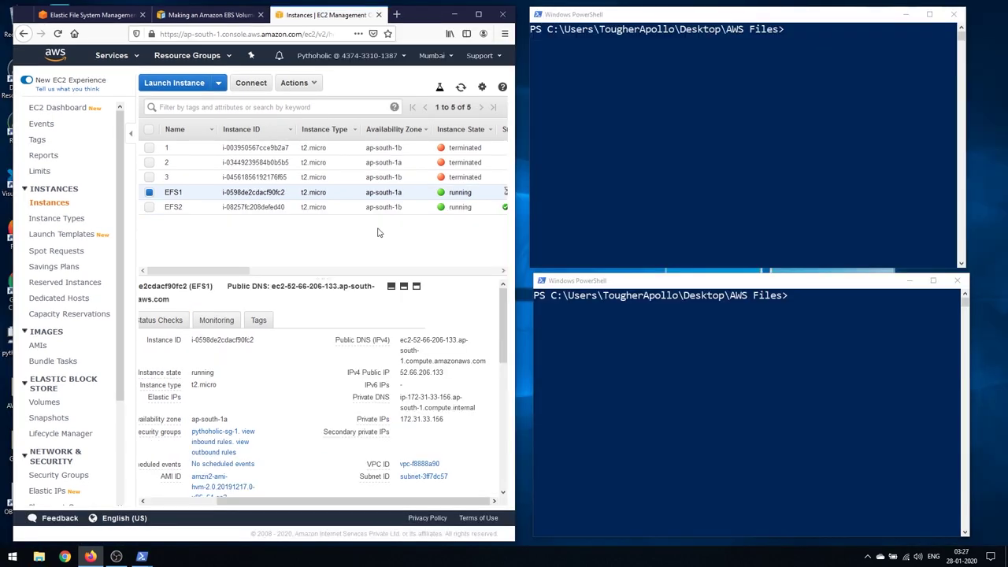
Step: Connect to EFS1 over SSH as ec2-user at 52.66.206.133 with ec2-key.pem in the first PowerShell window, accept the host, and clear the terminal
{"action": "left_click_drag", "start_coordinate": [400, 371], "coordinate": [443, 372]}
{"action": "key", "text": "ctrl+c"}
{"action": "left_click", "coordinate": [742, 108]}
{"action": "type", "text": "ssh ec2-user@"}
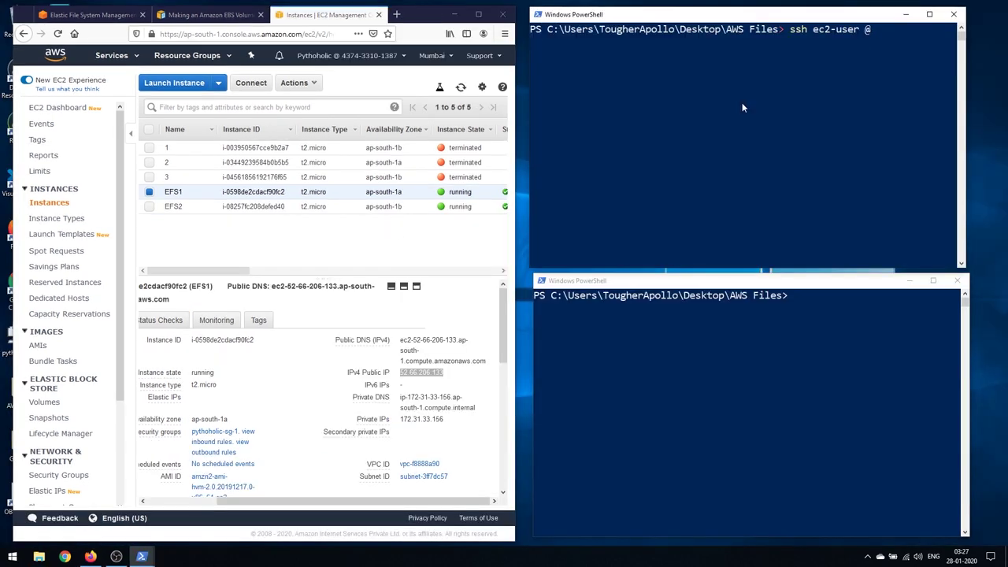
{"action": "key", "text": "ctrl+v"}
{"action": "type", "text": "-i \".\\ec"}
{"action": "key", "text": "Tab"}
{"action": "key", "text": "Return"}
{"action": "type", "text": "yes"}
{"action": "key", "text": "Return"}
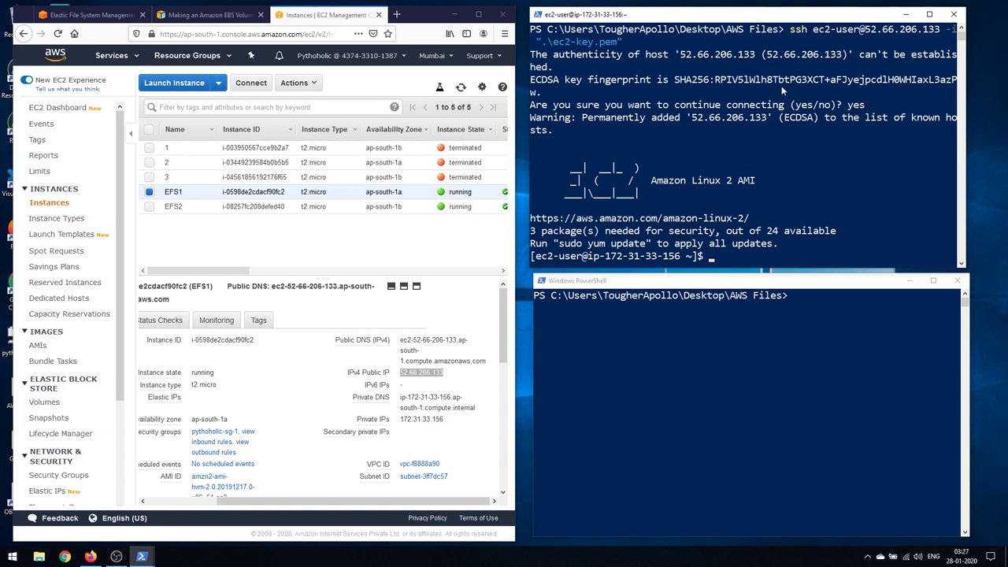
{"action": "type", "text": "clear"}
{"action": "key", "text": "Return"}
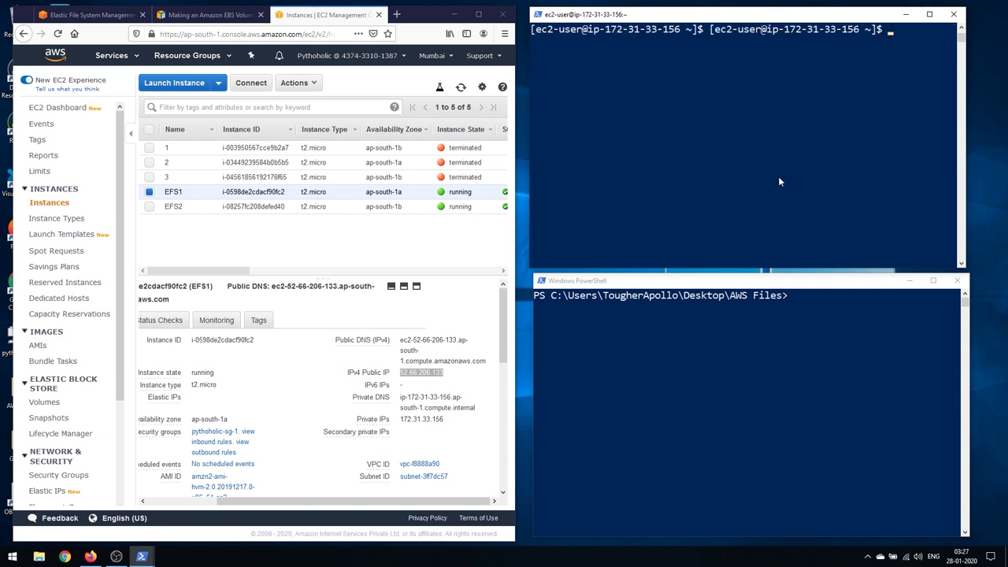
Step: Connect to EFS2 over SSH as ec2-user at 13.232.99.7 with ec2-key.pem in the second PowerShell window, accept the host, and clear the terminal
{"action": "left_click", "coordinate": [789, 355]}
{"action": "type", "text": "ssh"}
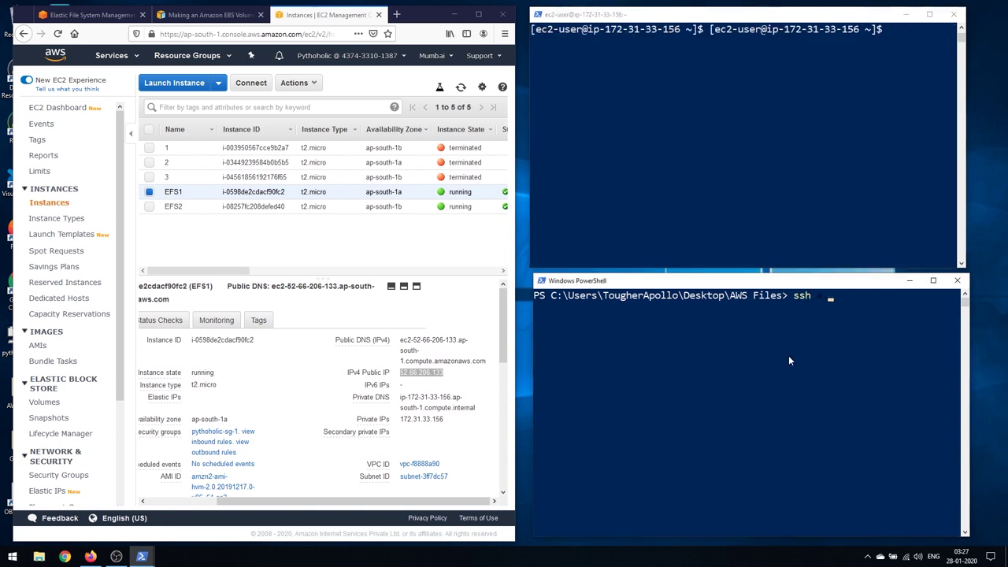
{"action": "type", "text": " ec2-user@"}
{"action": "left_click", "coordinate": [267, 206]}
{"action": "left_click", "coordinate": [445, 372]}
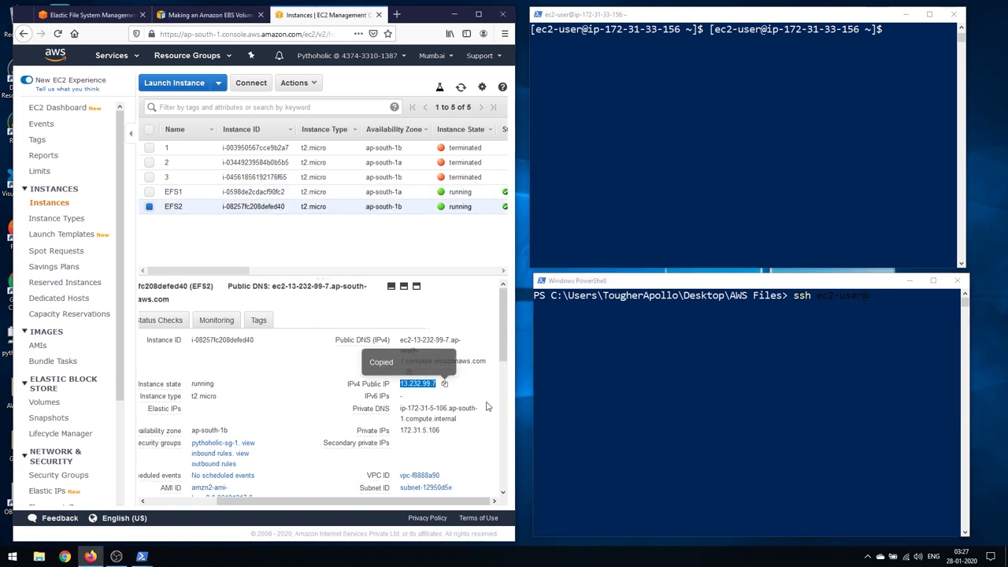
{"action": "right_click", "coordinate": [795, 342]}
{"action": "type", "text": "-i \"ec2"}
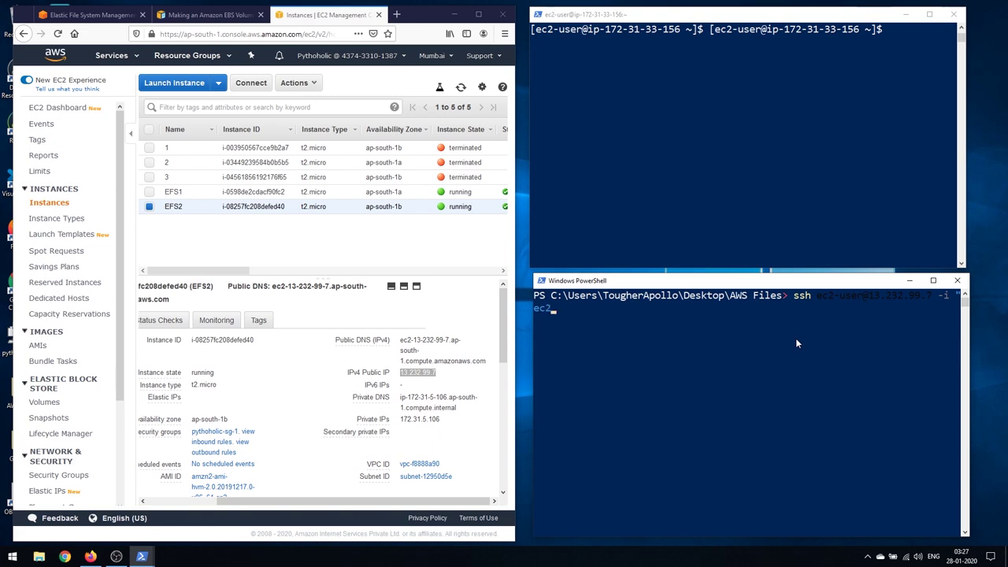
{"action": "key", "text": "Tab"}
{"action": "key", "text": "Return"}
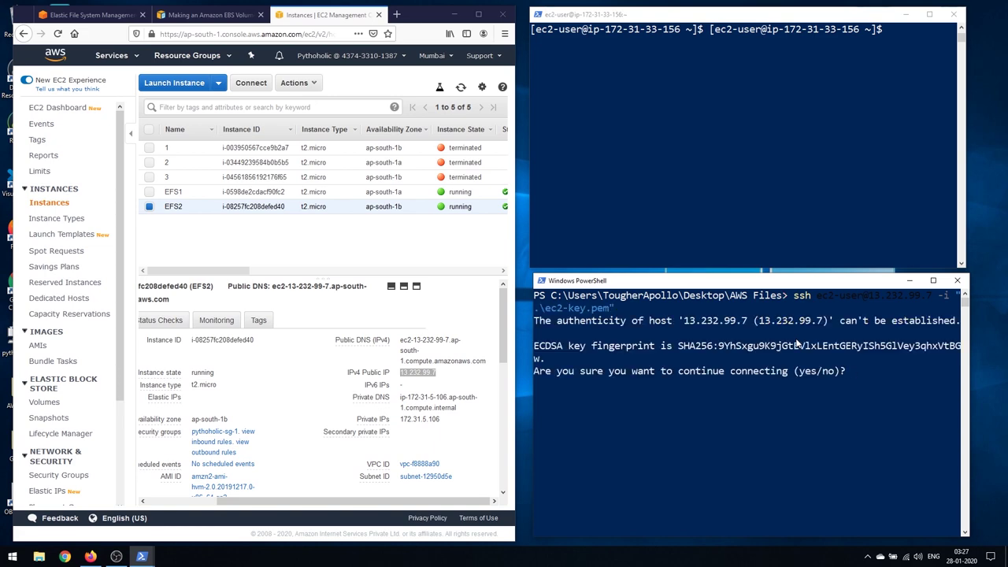
{"action": "type", "text": "yes"}
{"action": "key", "text": "Return"}
{"action": "type", "text": "c"}
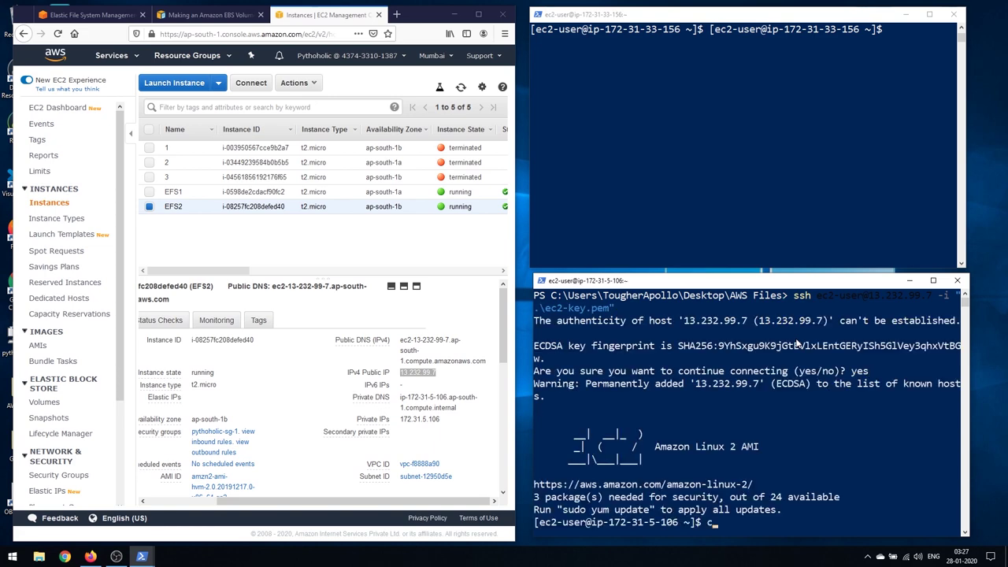
{"action": "type", "text": "lear"}
{"action": "key", "text": "Return"}
Step: Open the EFS console in the browser, examine the EFSPythoholic file system's details, and bring up its EC2 mount instructions for the local VPC
{"action": "left_click", "coordinate": [86, 14]}
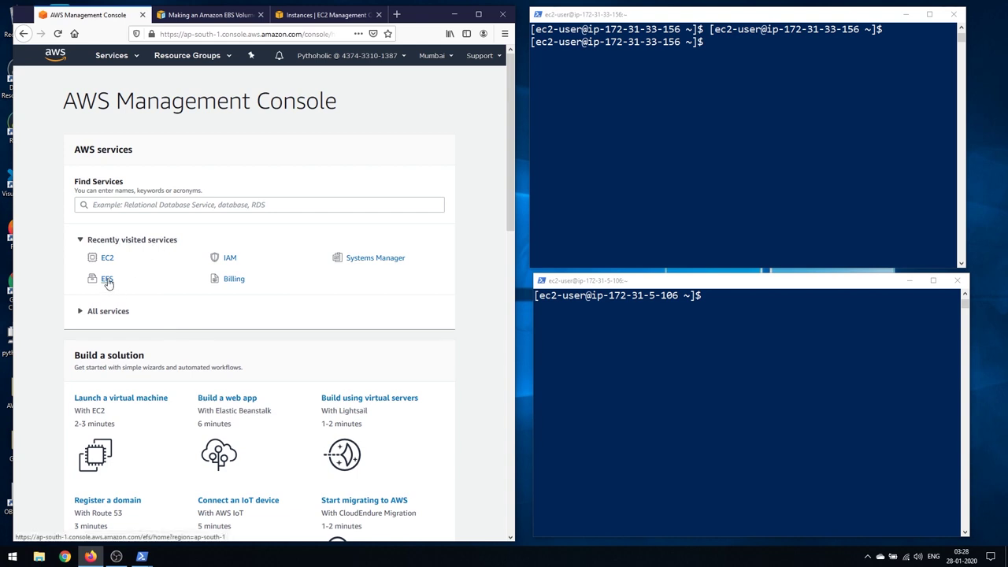
{"action": "left_click", "coordinate": [108, 281]}
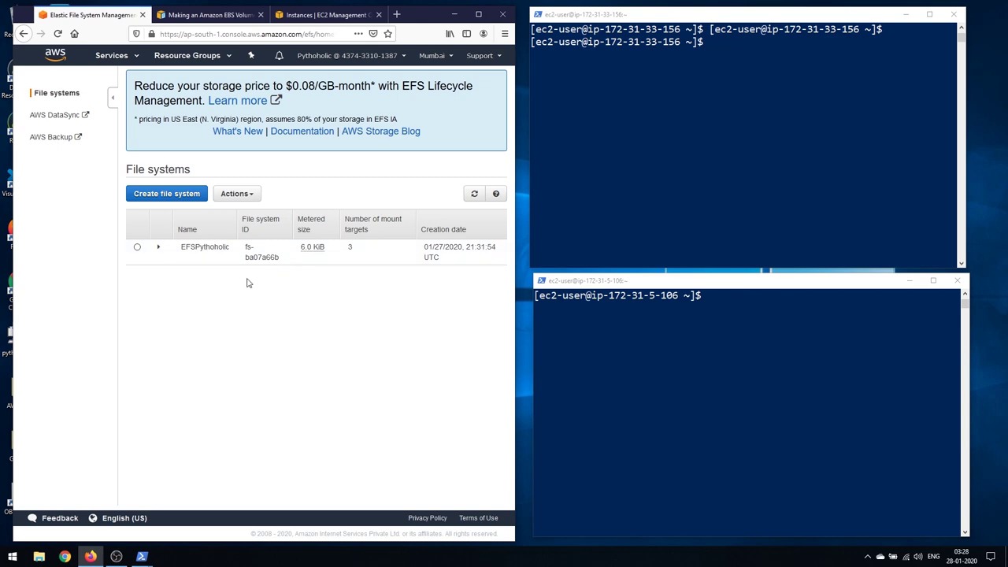
{"action": "left_click", "coordinate": [137, 247]}
{"action": "scroll", "coordinate": [430, 300], "scroll_direction": "down", "scroll_amount": 3}
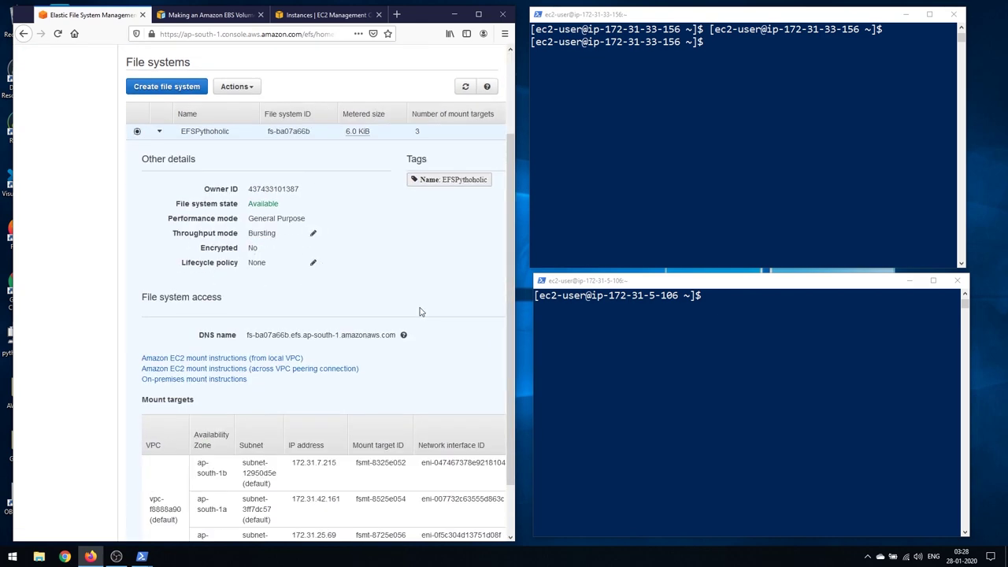
{"action": "scroll", "coordinate": [430, 300], "scroll_direction": "up", "scroll_amount": 3}
{"action": "scroll", "coordinate": [441, 312], "scroll_direction": "down", "scroll_amount": 3}
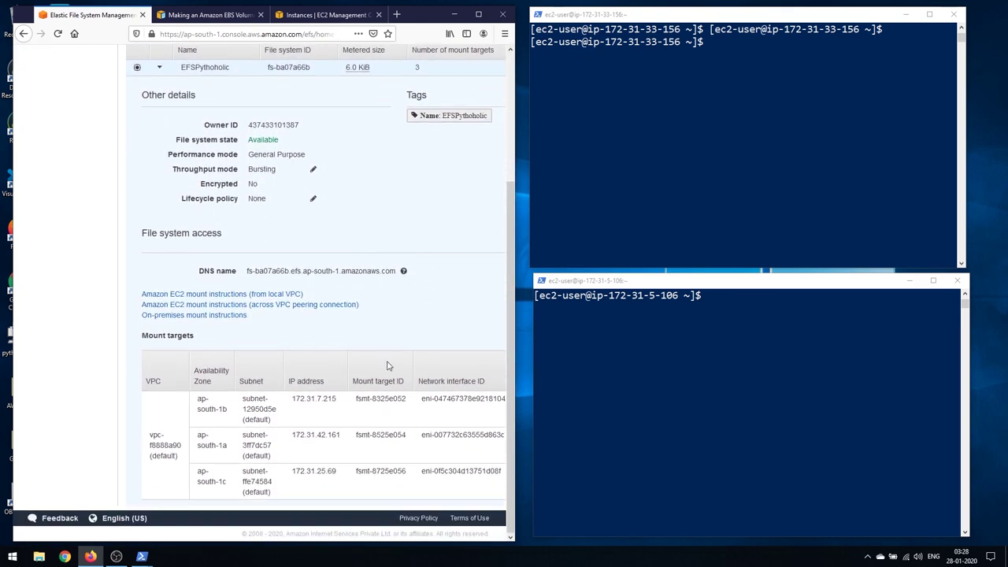
{"action": "left_click", "coordinate": [250, 295]}
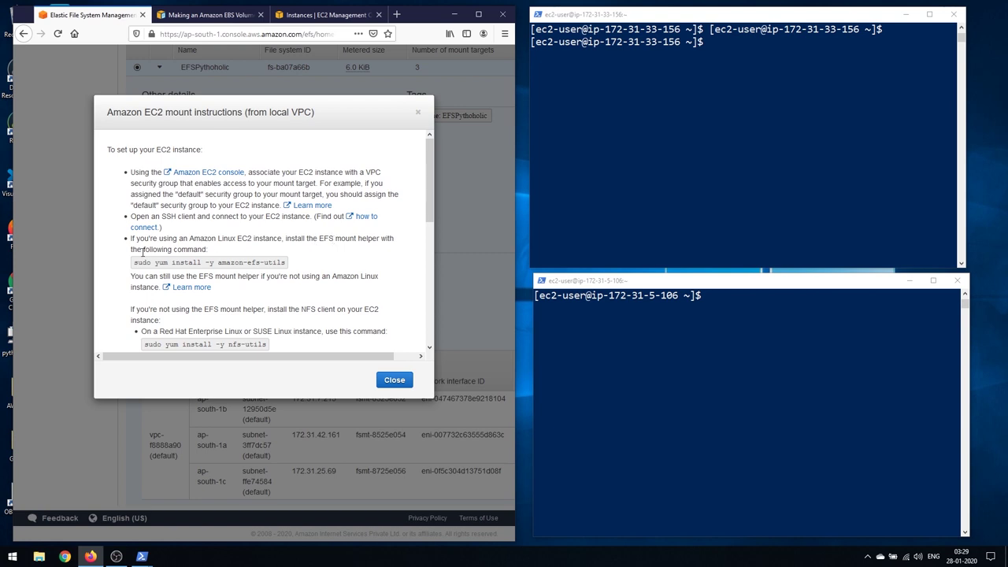
Step: Switch to the root user with sudo su in both the EFS1 and EFS2 SSH sessions
{"action": "left_click", "coordinate": [658, 116]}
{"action": "type", "text": "sud"}
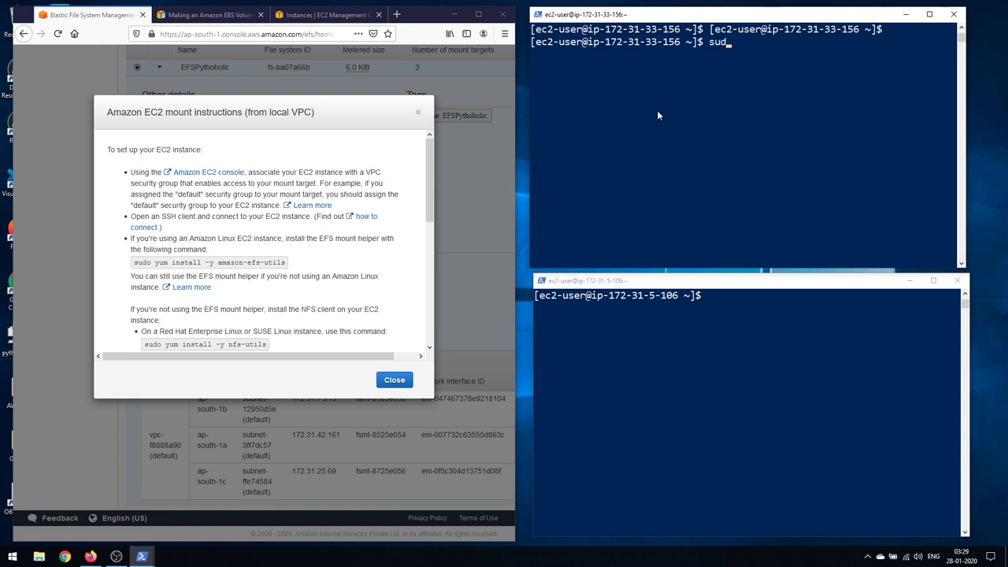
{"action": "type", "text": "o su"}
{"action": "key", "text": "Return"}
{"action": "left_click", "coordinate": [723, 348]}
{"action": "type", "text": "sudo sy"}
{"action": "key", "text": "BackSpace"}
{"action": "type", "text": "u"}
{"action": "key", "text": "Return"}
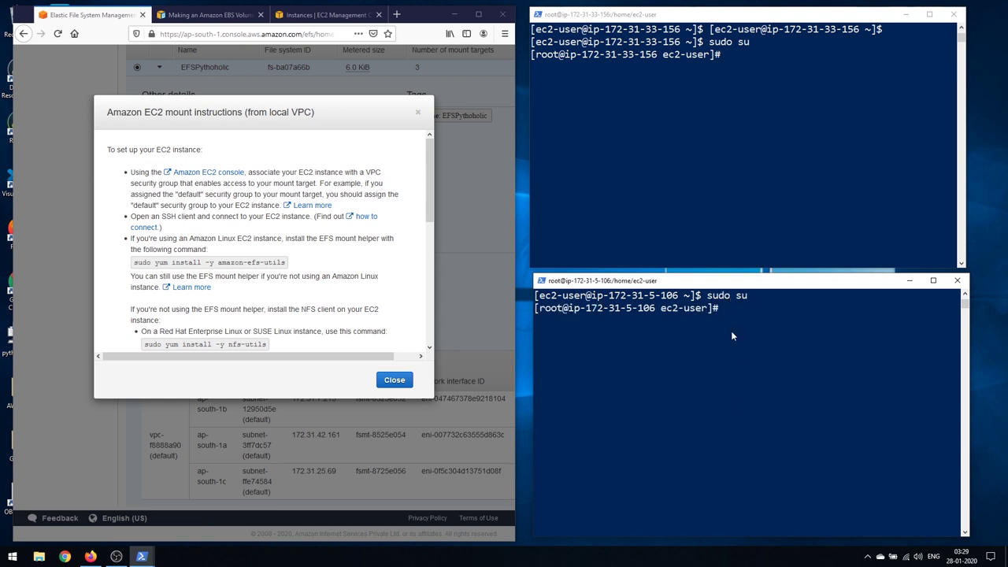
Step: Install the EFS mount helper on both instances using the instructions' command sudo yum install -y amazon-efs-utils
{"action": "left_click_drag", "start_coordinate": [134, 262], "coordinate": [281, 266]}
{"action": "left_click", "coordinate": [758, 122]}
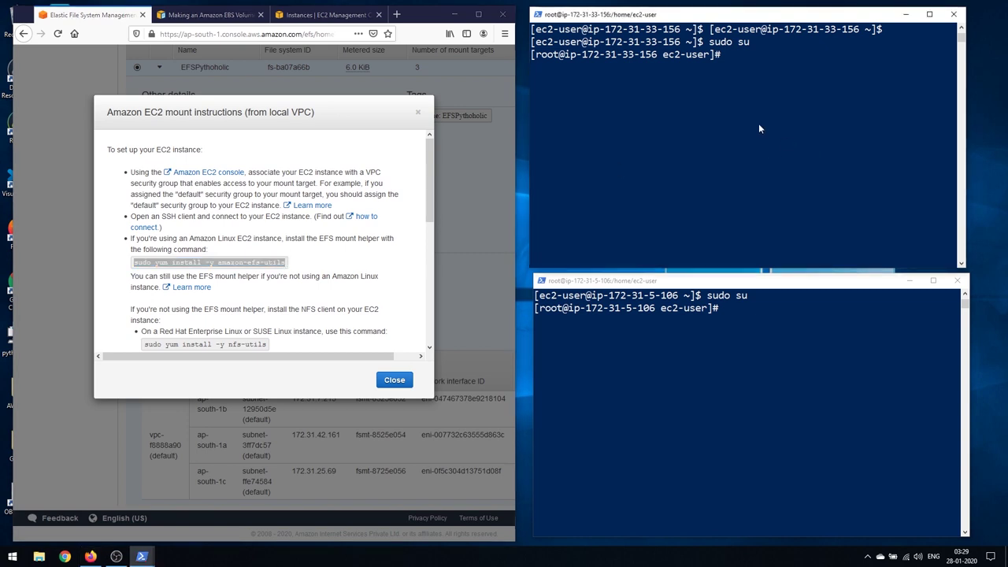
{"action": "right_click", "coordinate": [759, 123]}
{"action": "left_click", "coordinate": [779, 340]}
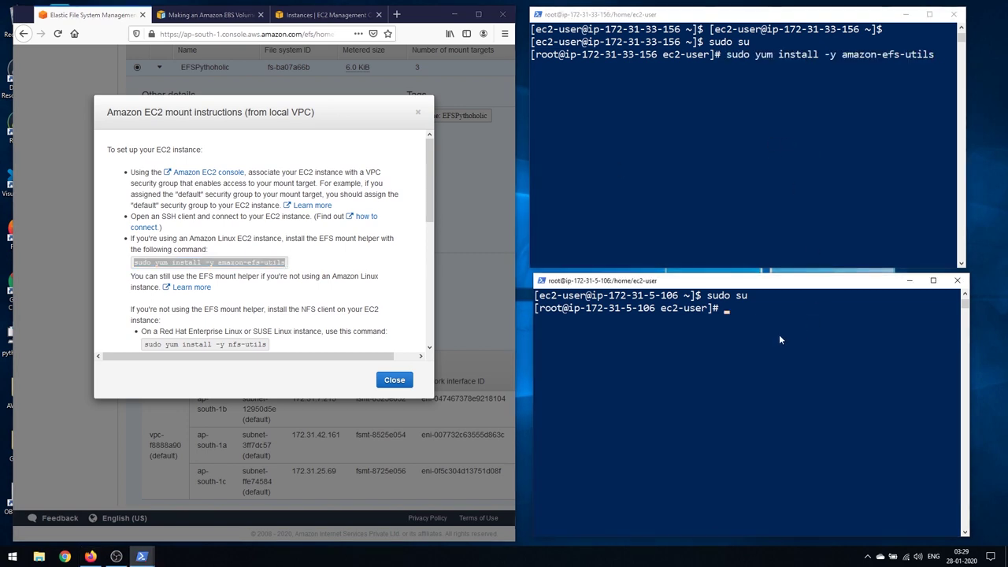
{"action": "right_click", "coordinate": [779, 340]}
{"action": "key", "text": "Return"}
{"action": "left_click", "coordinate": [840, 74]}
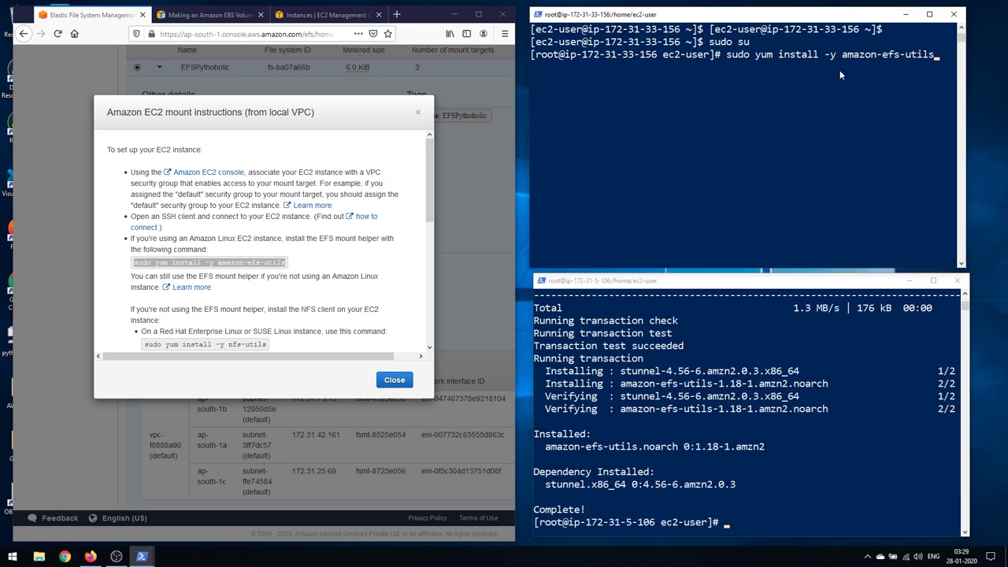